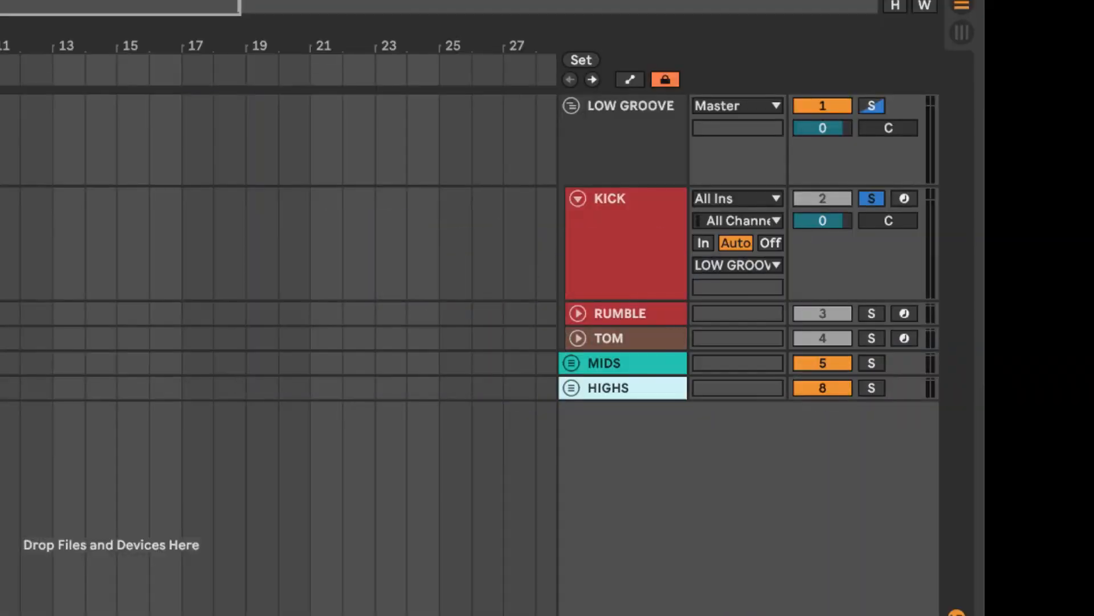
- Set the downward compression of the KICK track's OTT to 0 % and play back the result
click(743, 223)
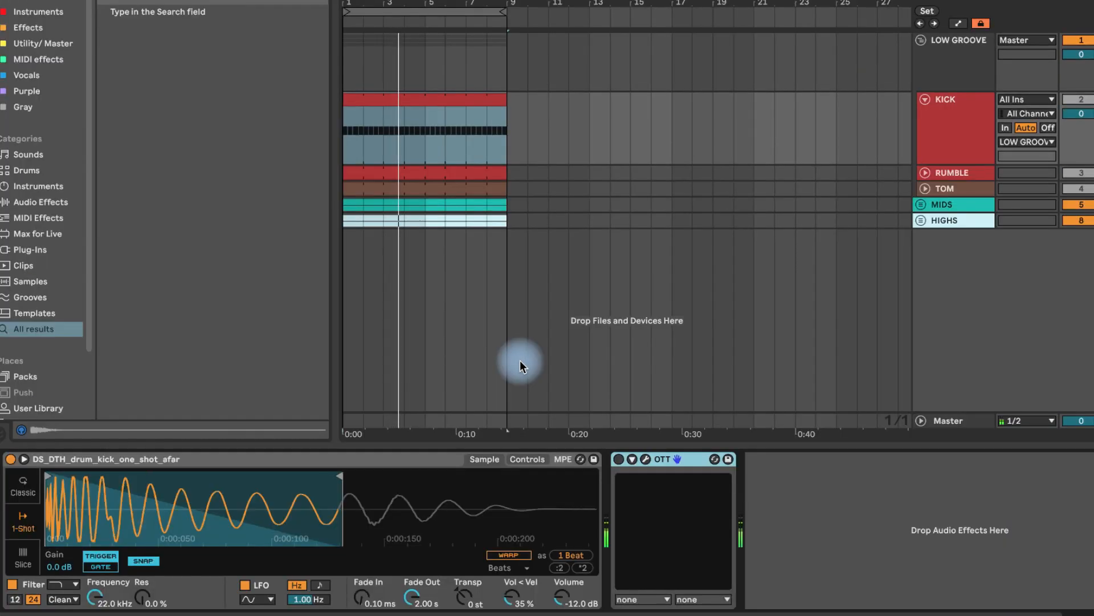
click(646, 459)
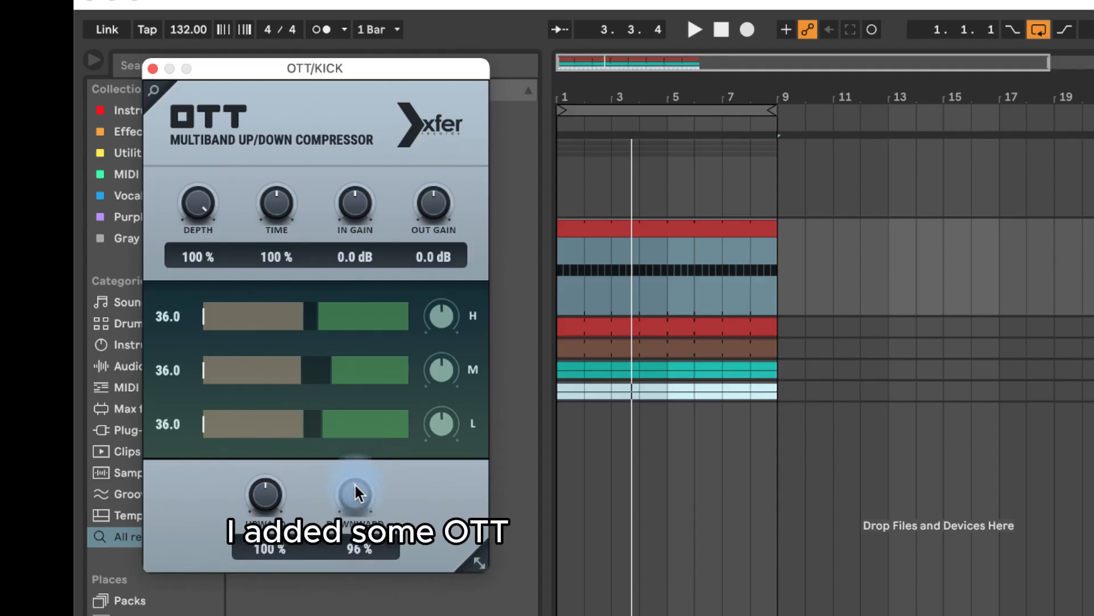
drag(354, 485, 354, 541)
key(space)
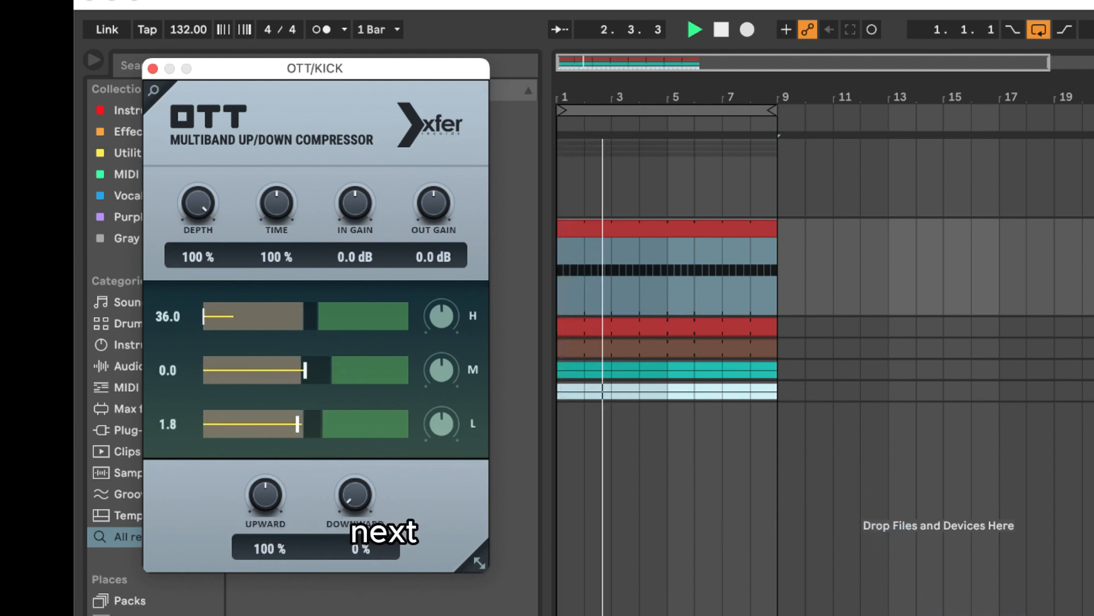
key(space)
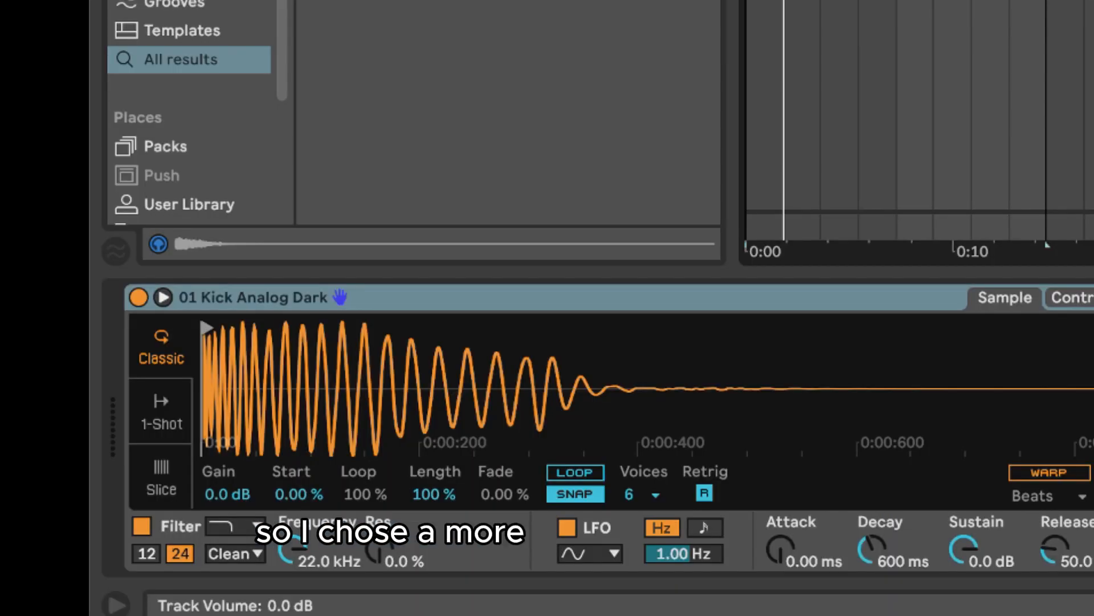
- Play the RUMBLE track and enable the Auto Filter, both Kickstart 2 instances and the Reverb in its effect chain
key(space)
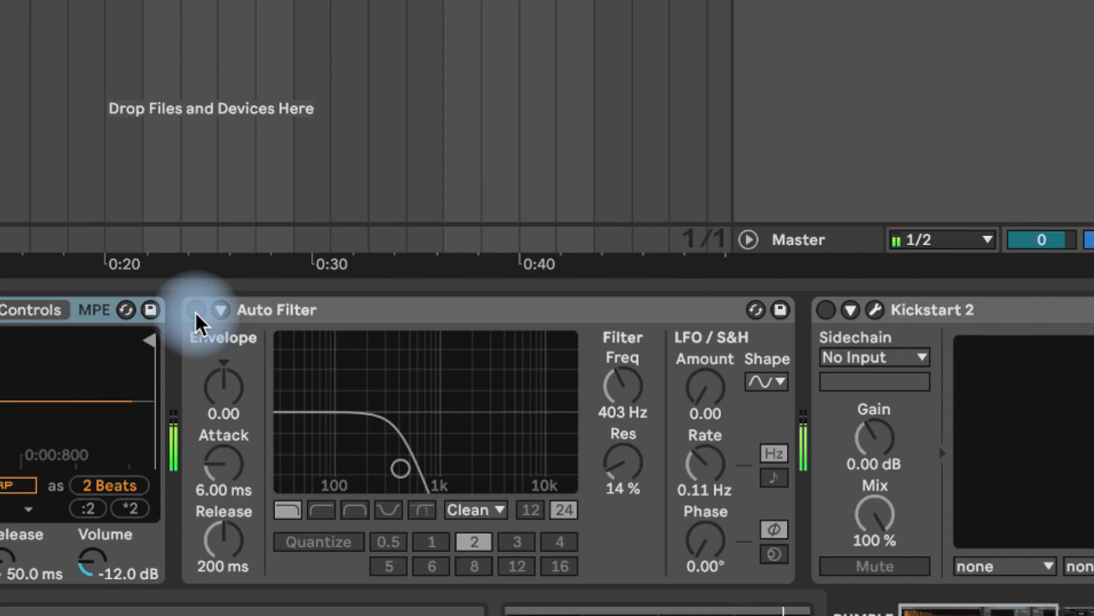
click(196, 308)
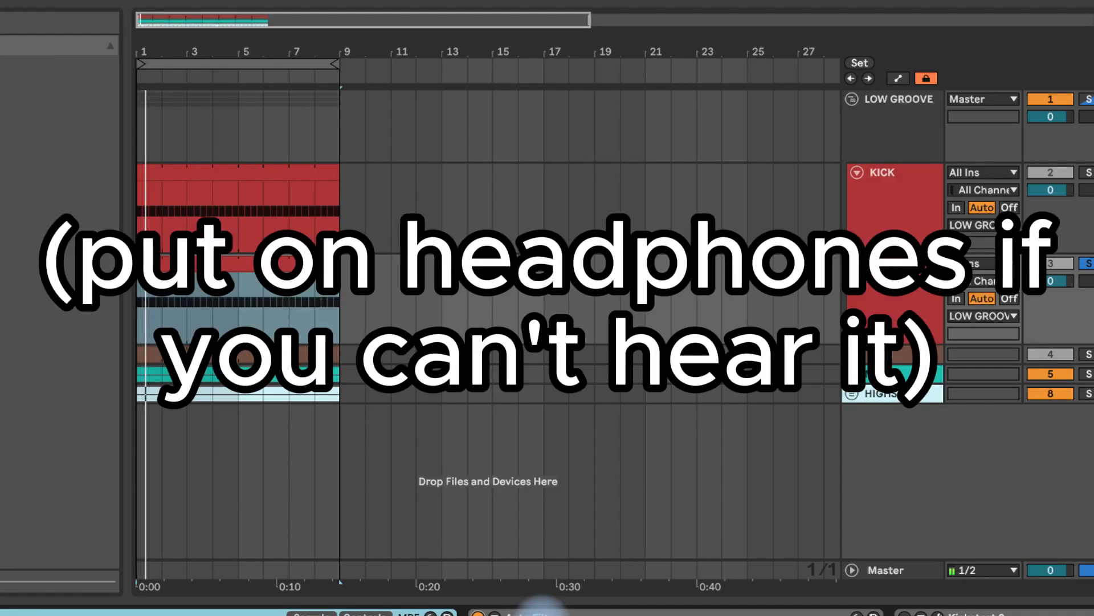
scroll(541, 605, right, 10)
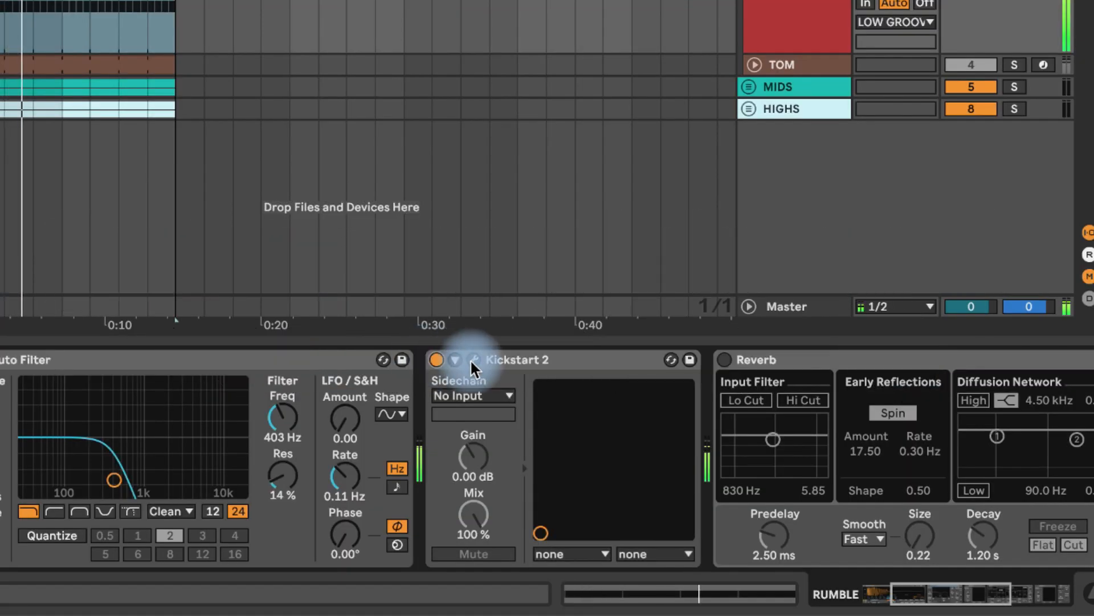
click(474, 359)
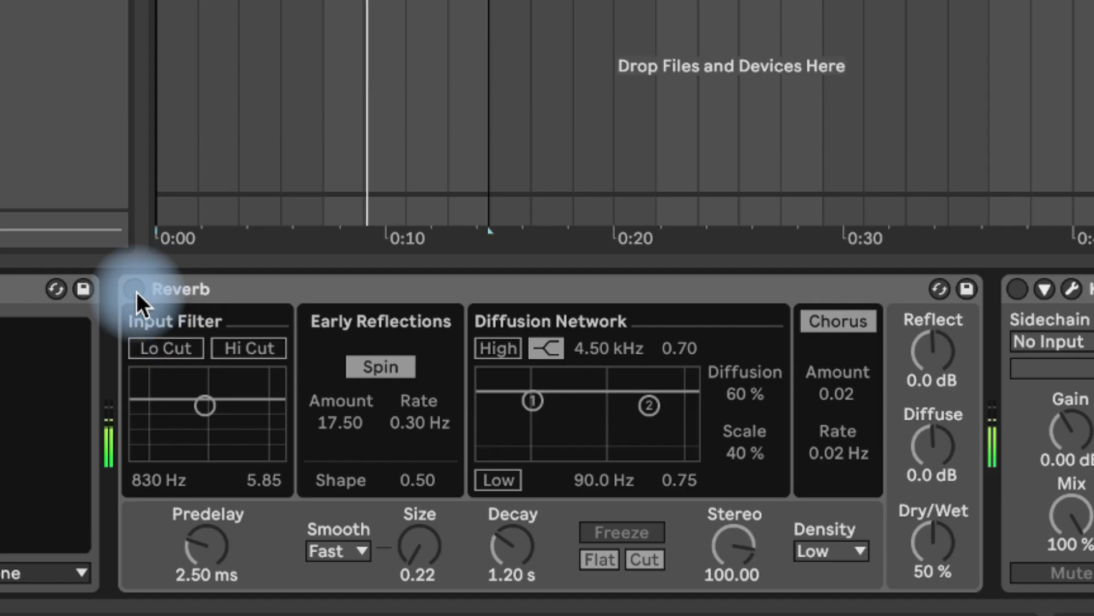
click(135, 289)
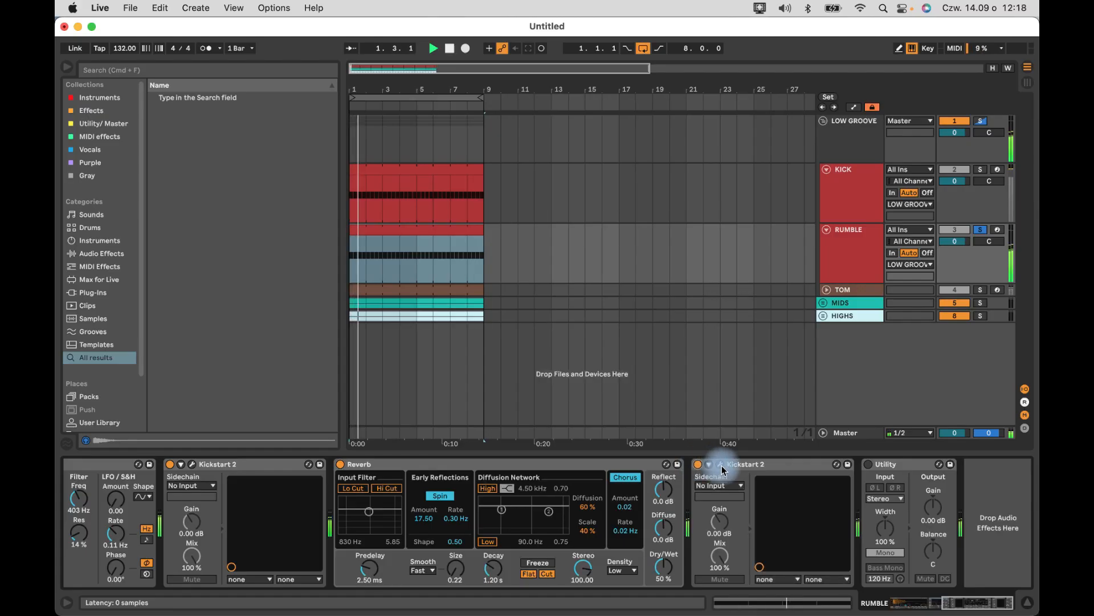
click(720, 464)
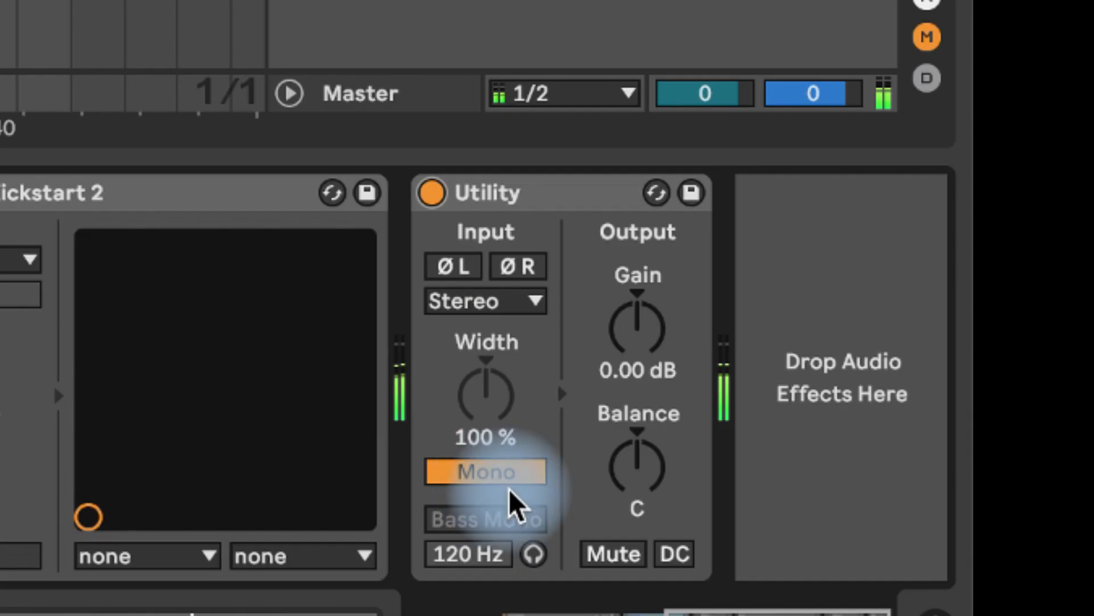
- Compare the rumble in mono and stereo with the Utility's Mono option, leaving Mono enabled
click(509, 477)
click(509, 478)
click(509, 478)
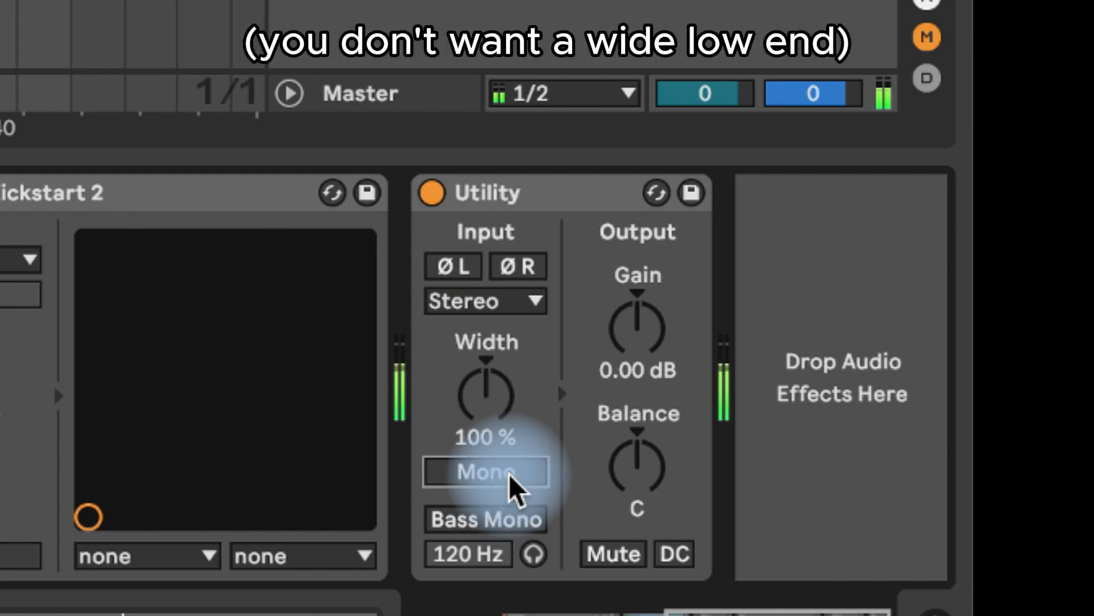
click(509, 477)
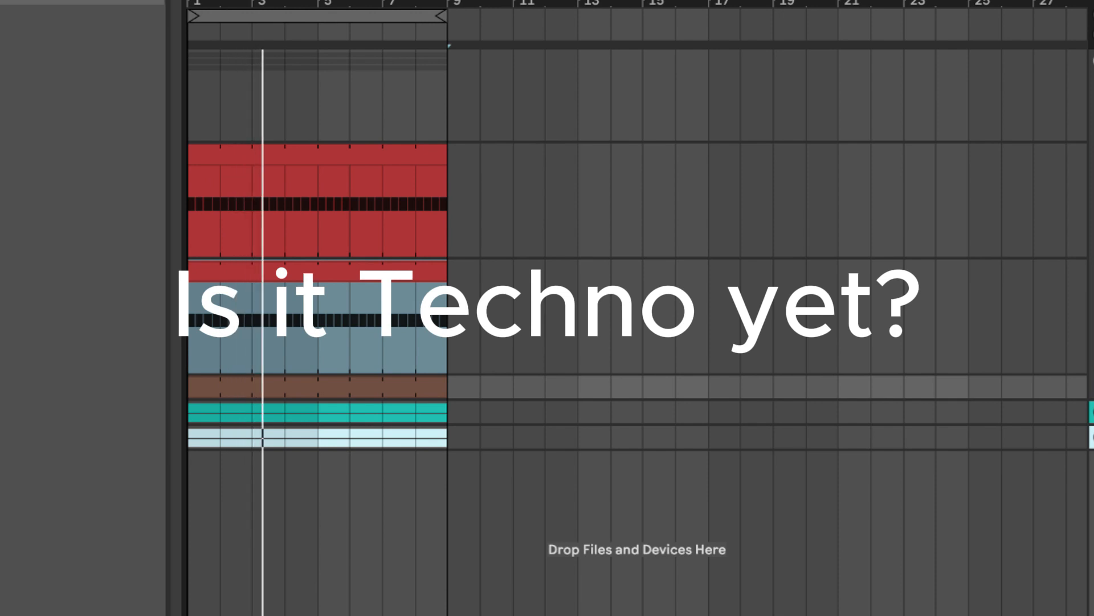
- Solo the TOM track and open its MIDI clip to examine the note pattern
click(986, 289)
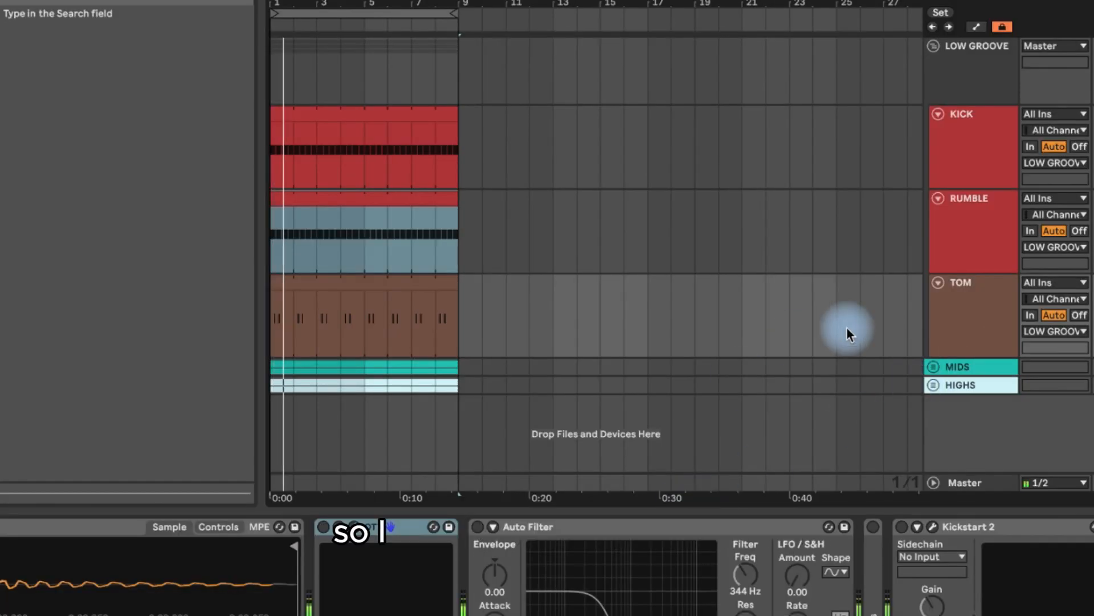
click(825, 314)
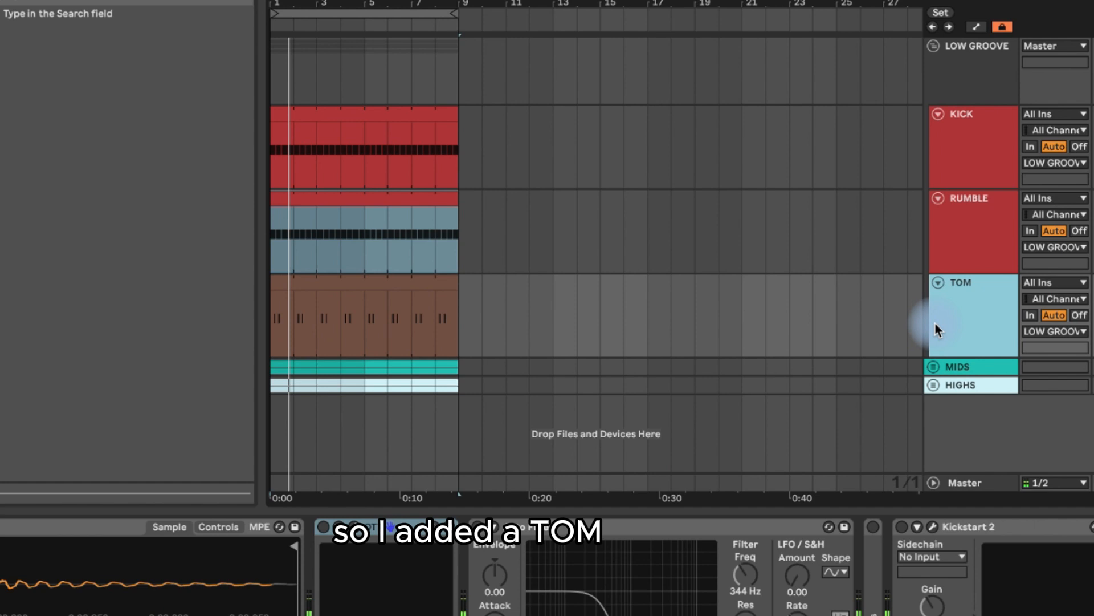
double_click(377, 301)
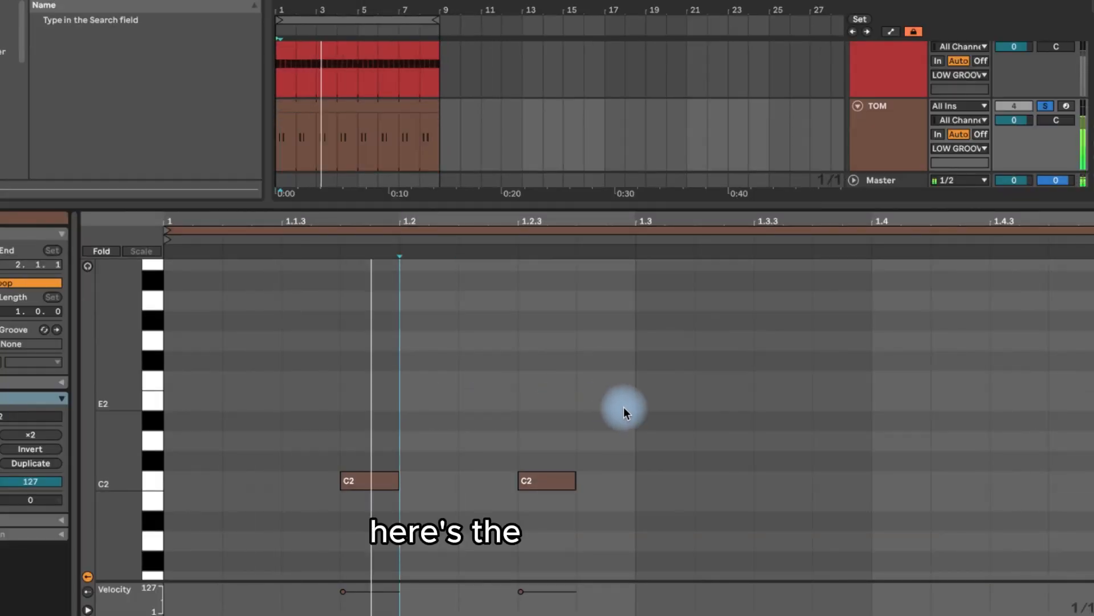
click(624, 408)
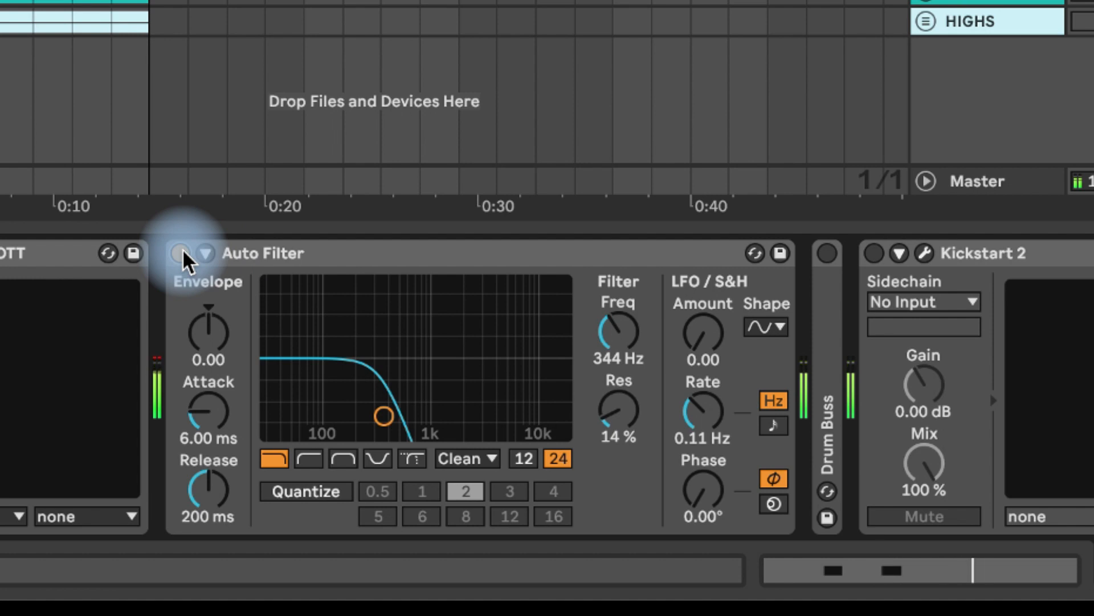
- Enable the Auto Filter and the Drum Buss in the TOM track's effect chain
click(181, 253)
click(827, 253)
double_click(546, 310)
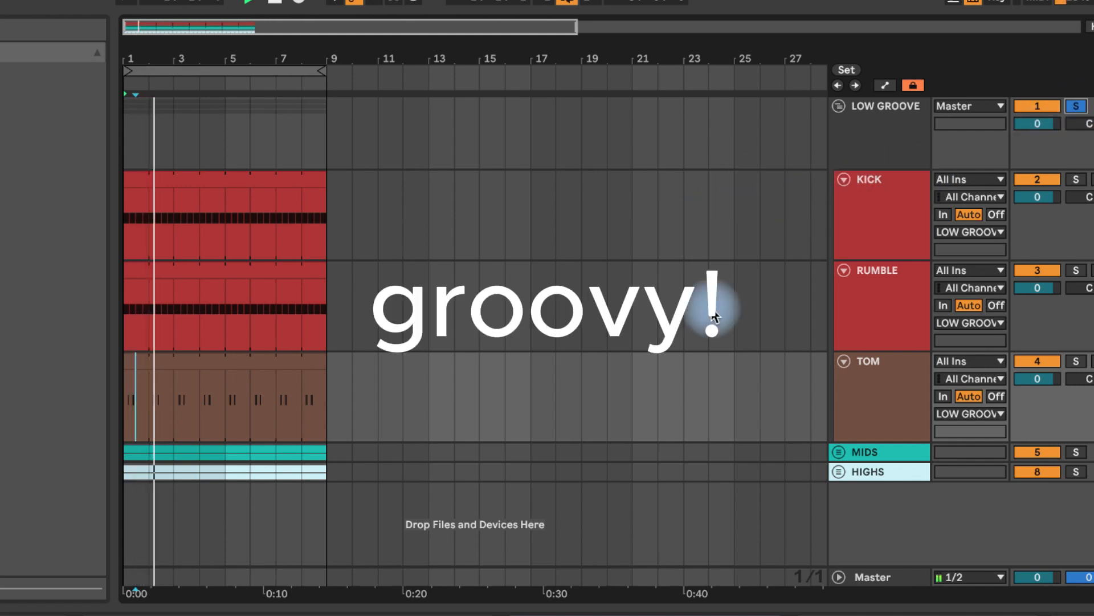
- Enable the Glue Compressor, EQ Eight and Saturator on the whole LOW GROOVE group
click(879, 132)
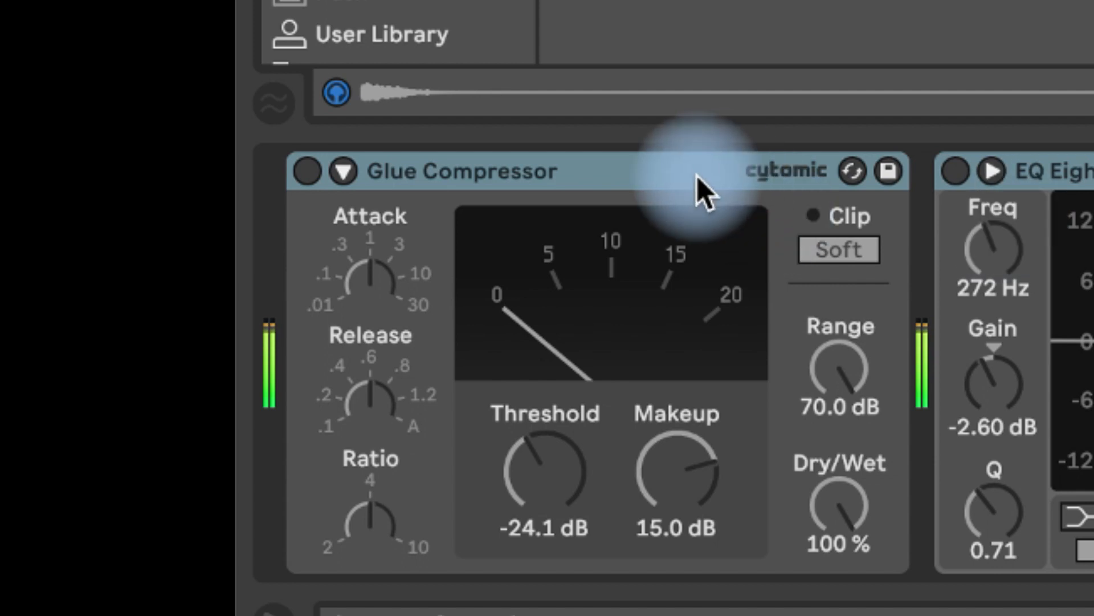
click(305, 169)
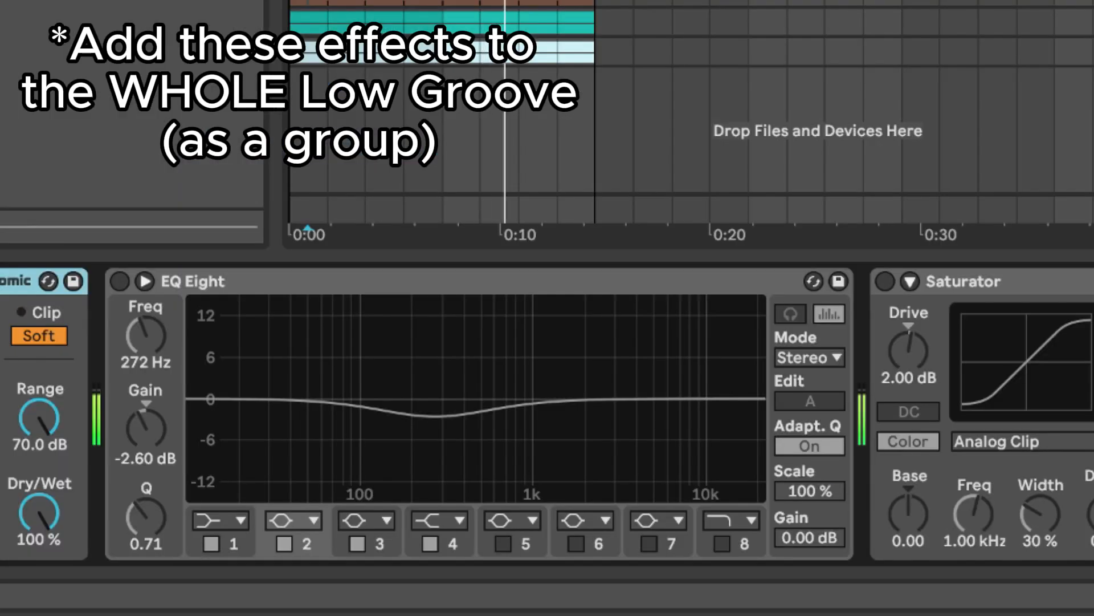
click(117, 276)
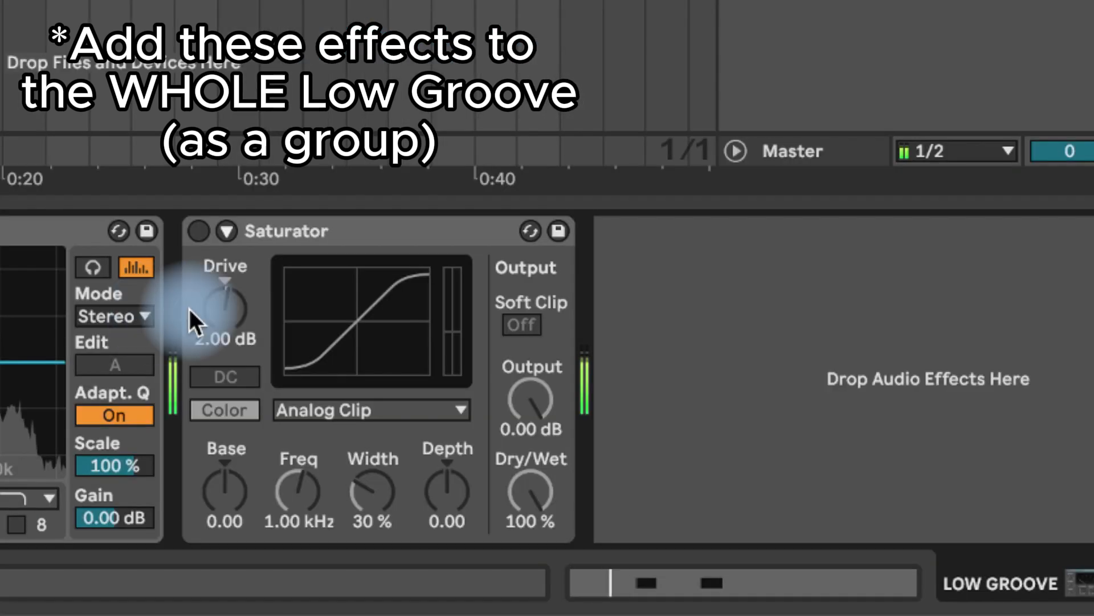
click(199, 231)
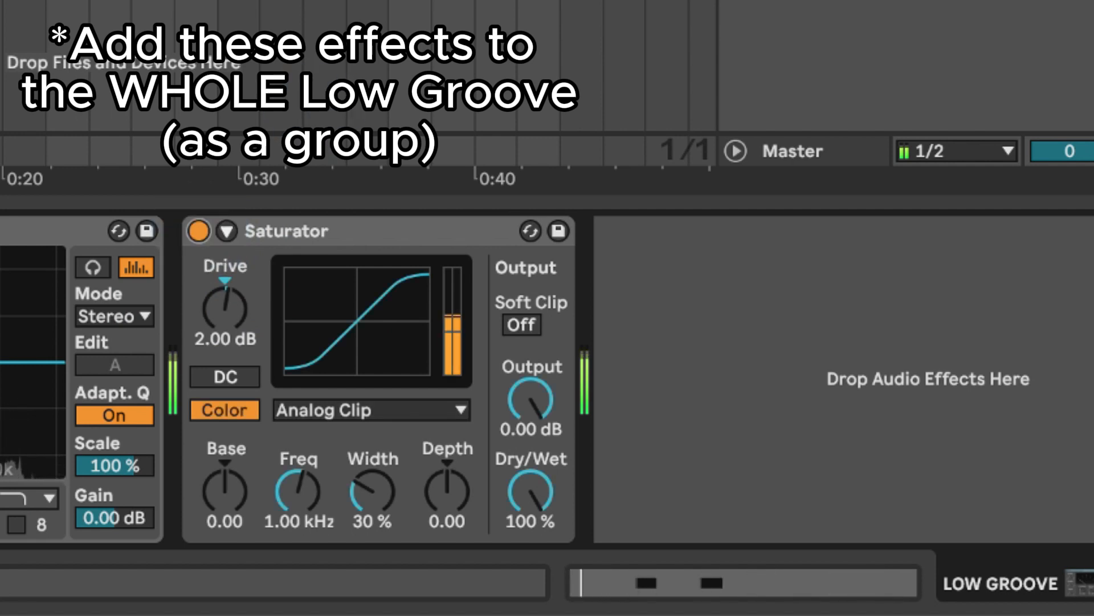
- Switch the solo from the LOW GROOVE group to the Bell Foley track in MIDS and examine its MIDI clip
click(980, 120)
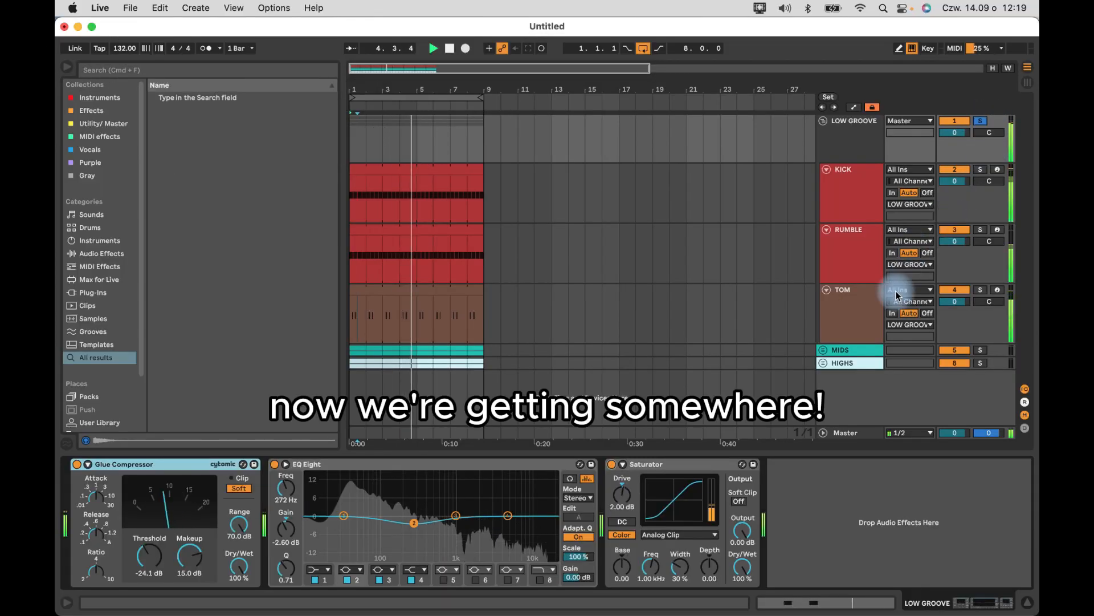
click(912, 361)
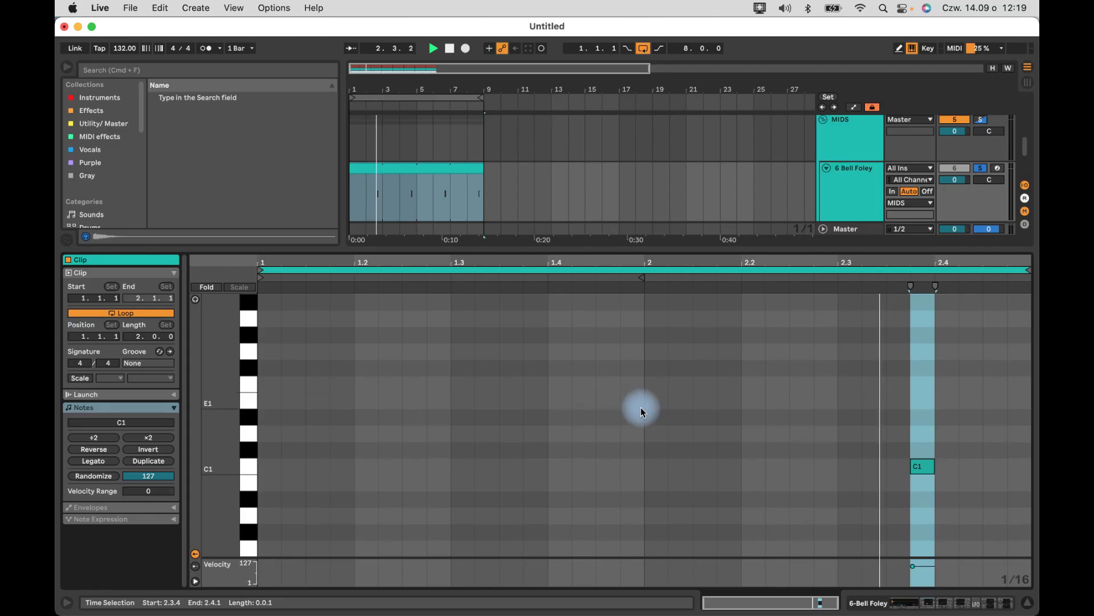
click(642, 411)
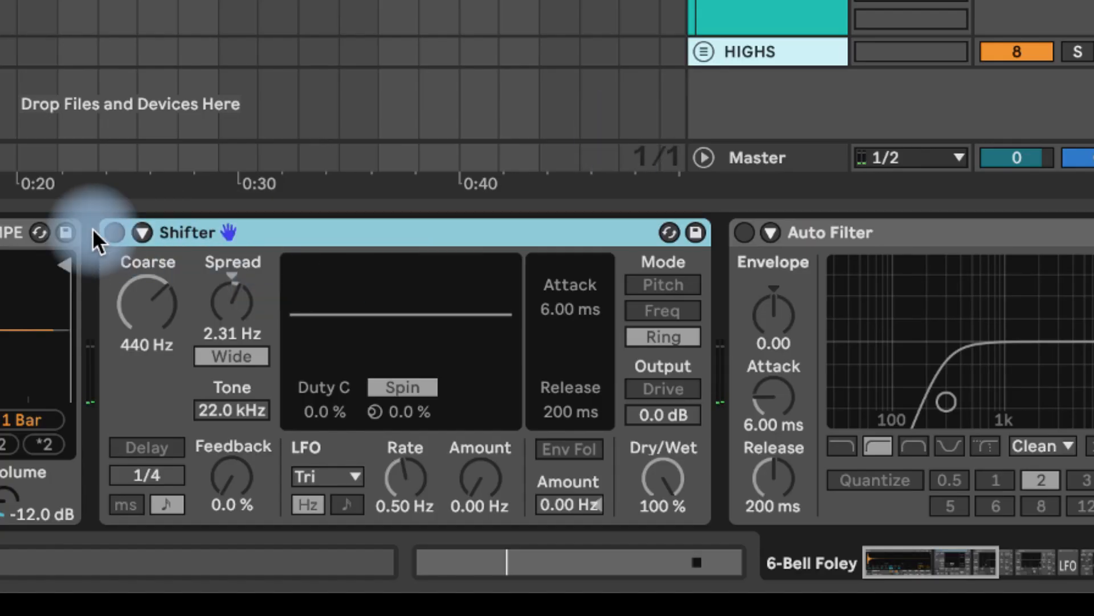
- Enable the Shifter on the Bell Foley track in Ring mode with Coarse set to 440 Hz
click(111, 232)
click(676, 339)
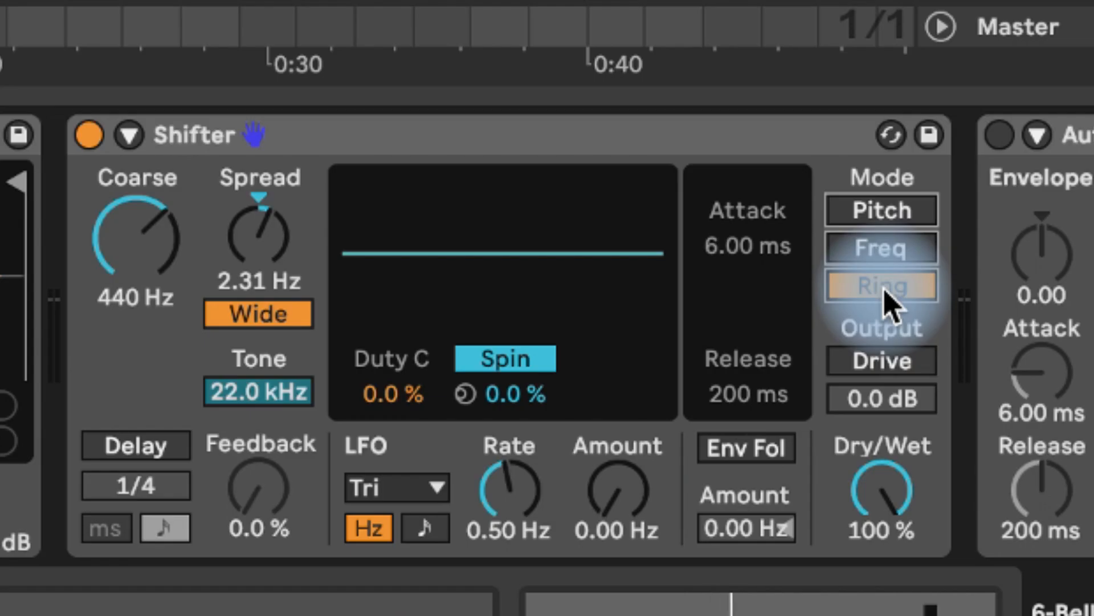
click(167, 324)
text(440)
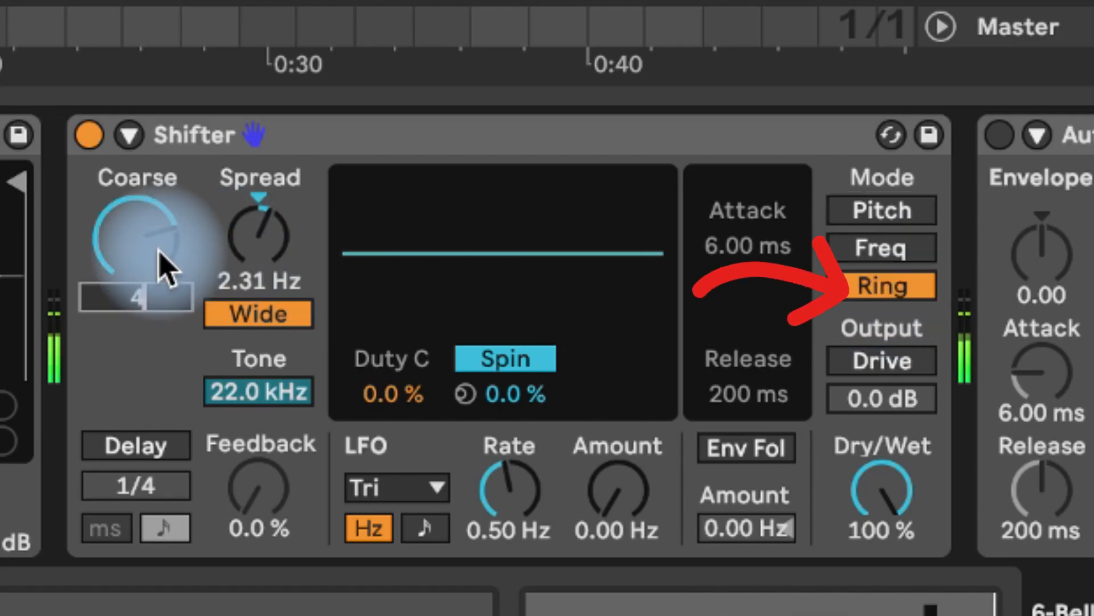
key(Return)
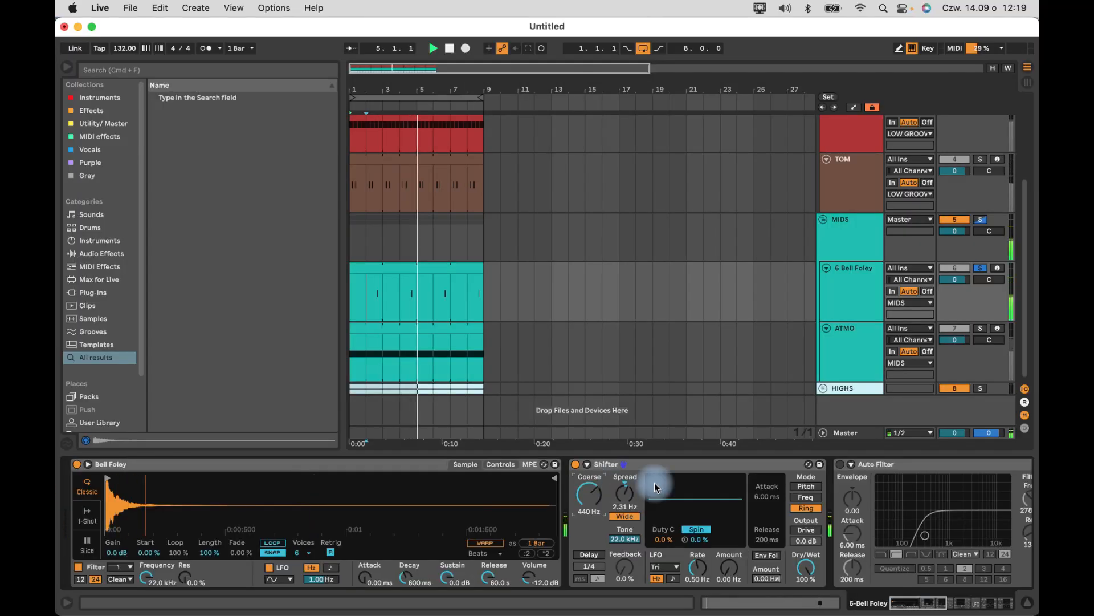
- Enable the two Auto Filters that follow the Shifter on the Bell Foley track
click(840, 464)
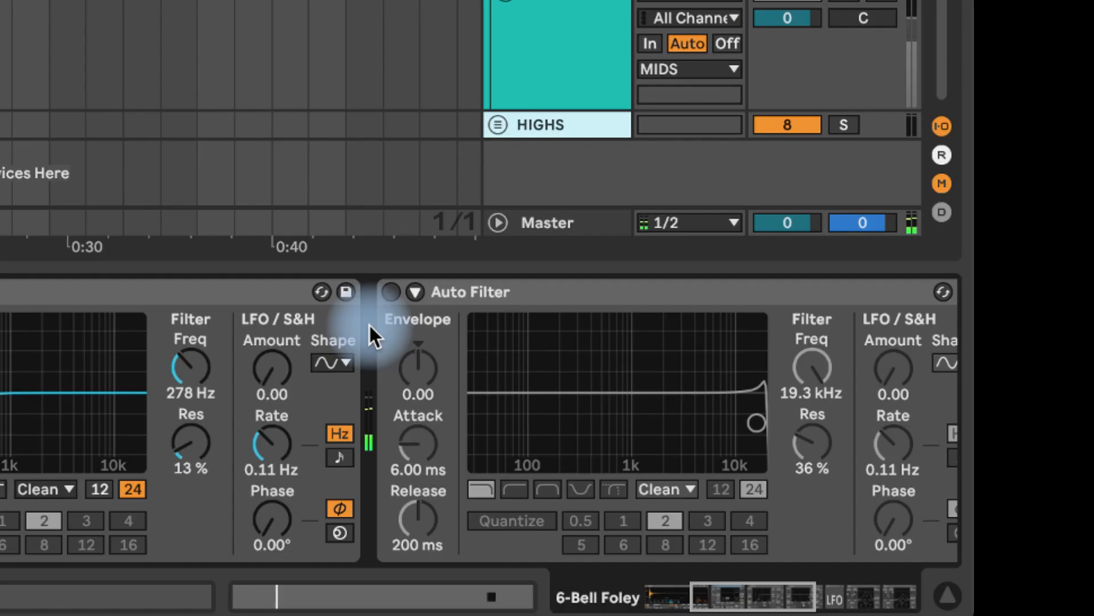
scroll(922, 215, right, 5)
click(92, 291)
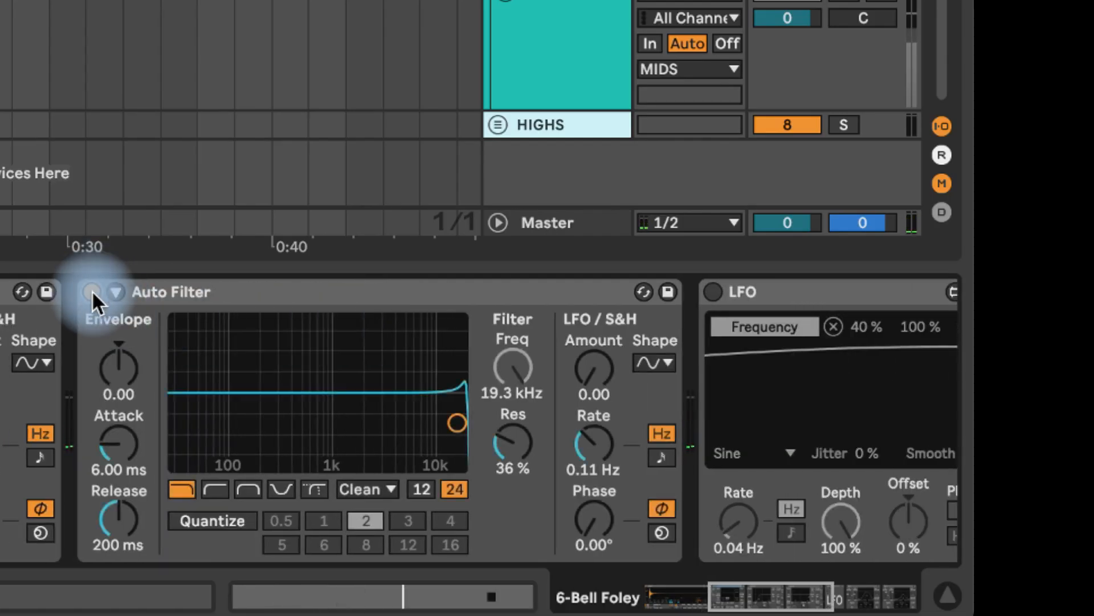
- Enable the LFO modulating the filter frequency and both ping-pong Delays on the Bell Foley track
click(705, 291)
scroll(684, 308, right, 5)
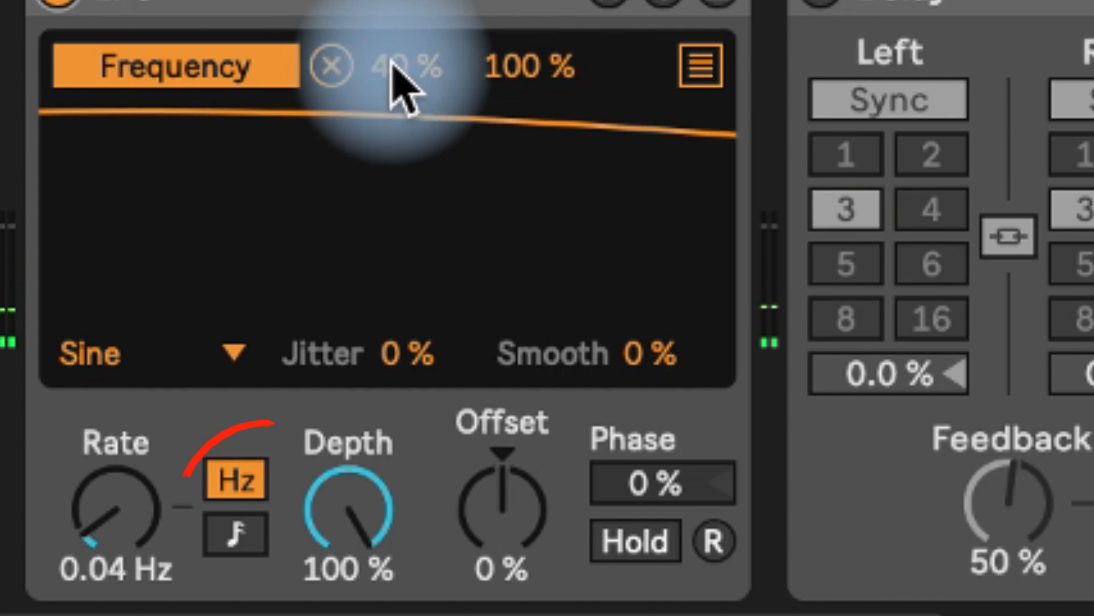
click(394, 71)
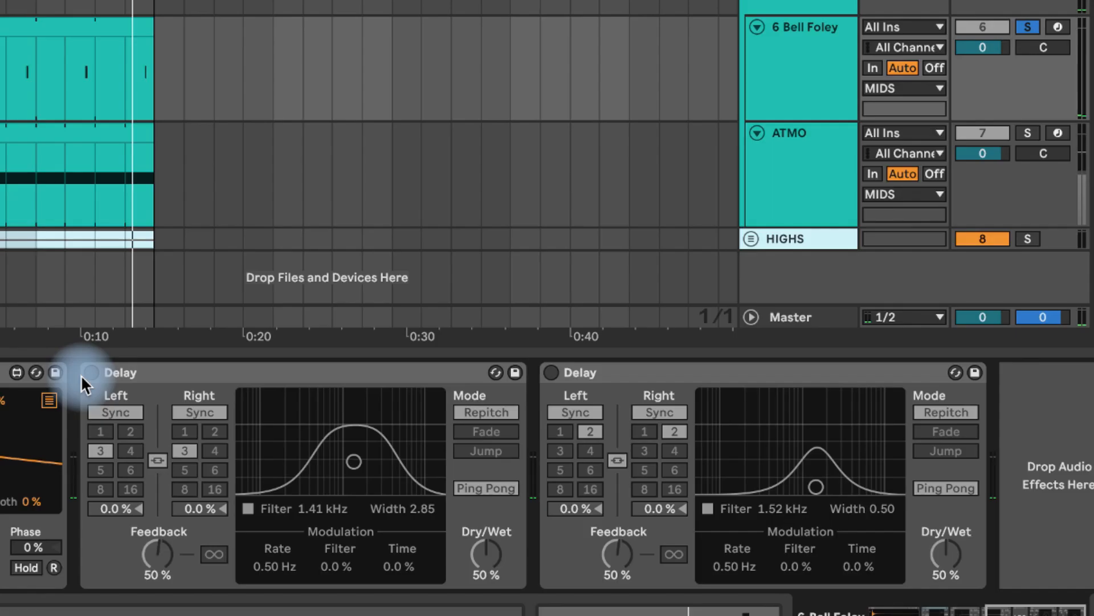
click(552, 371)
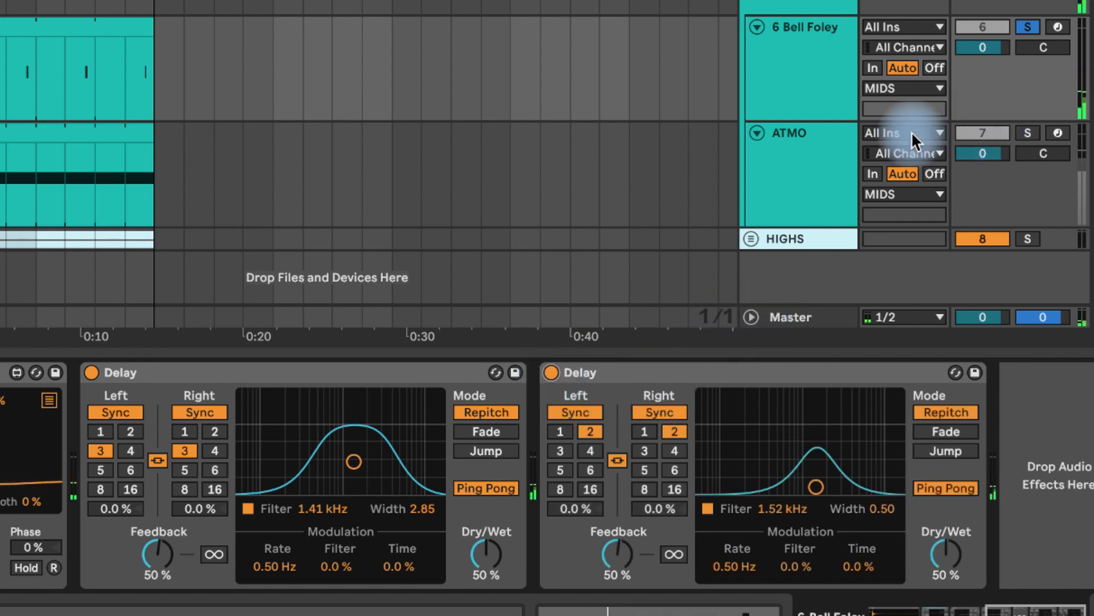
- Solo the ATMO track and, with the loop playing, inspect the synth engines of its Pigments preset Bi Techno
click(1027, 133)
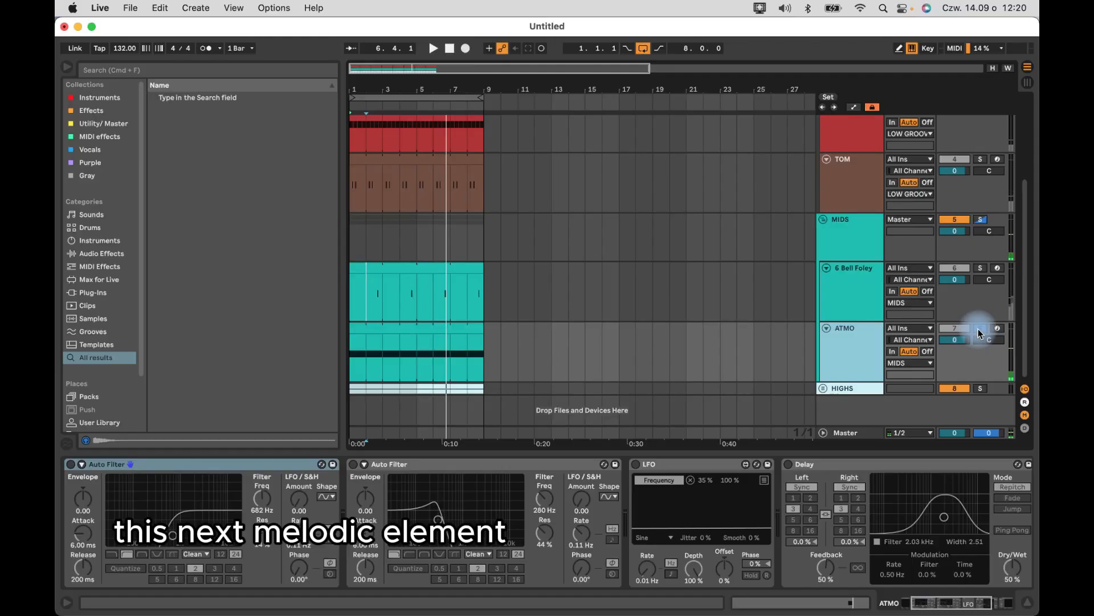
click(444, 338)
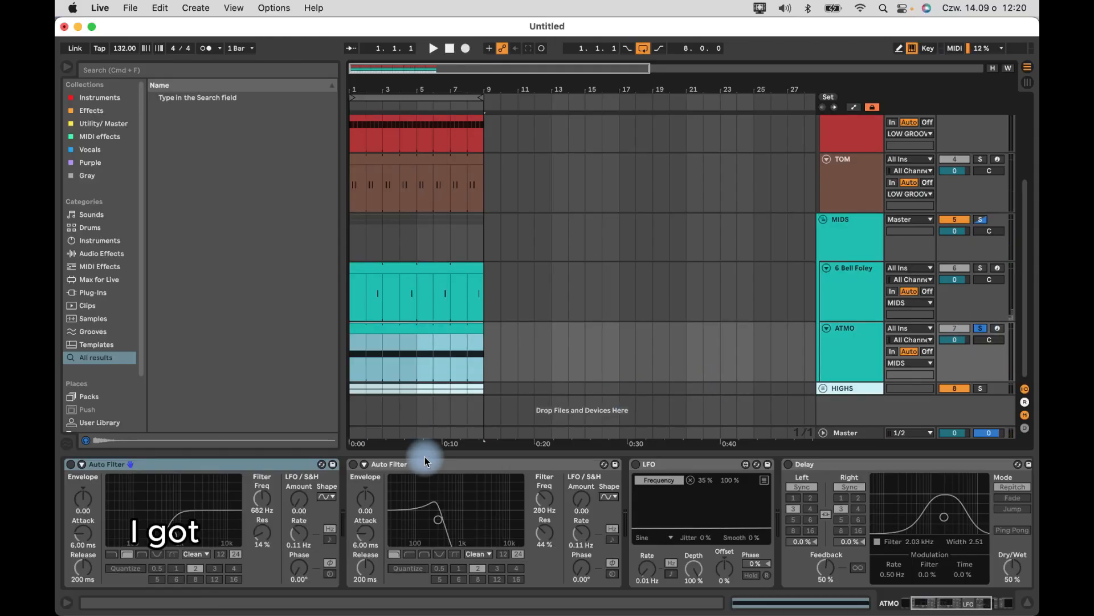
click(160, 456)
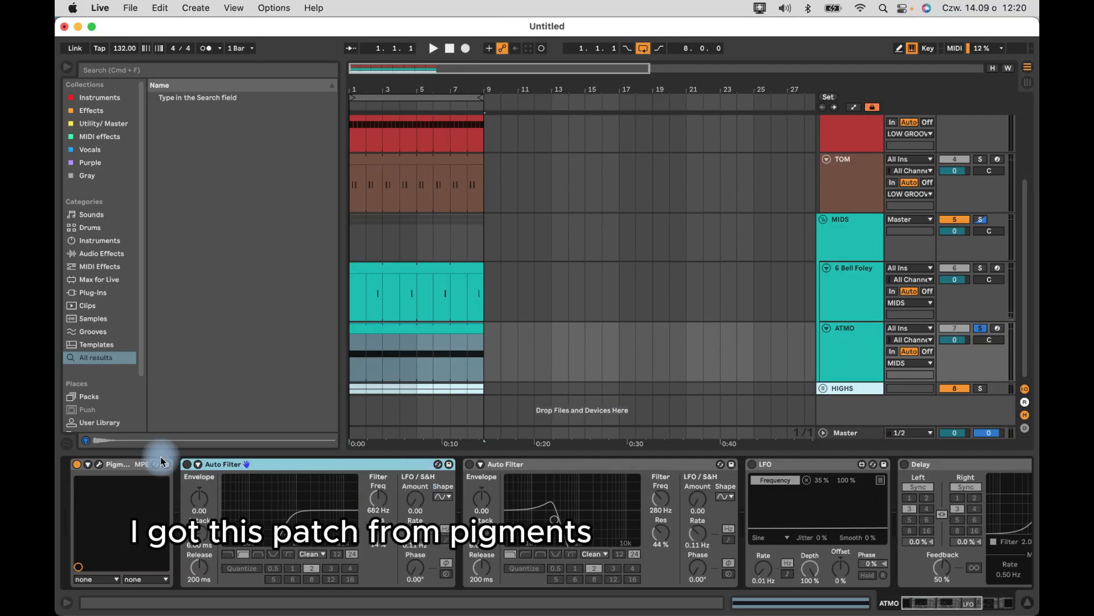
click(97, 467)
key(space)
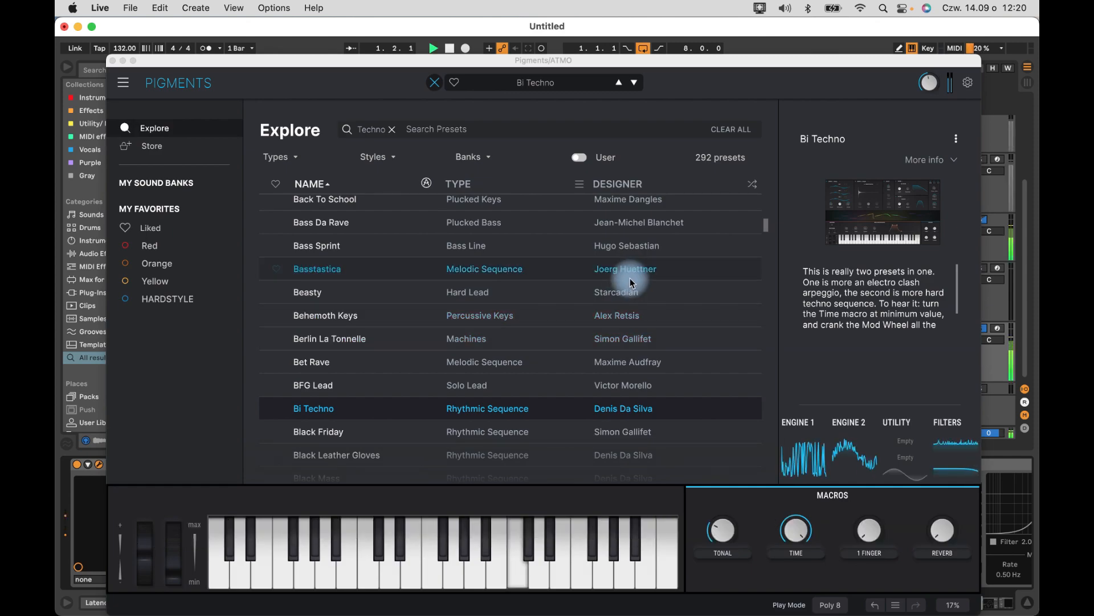
click(434, 86)
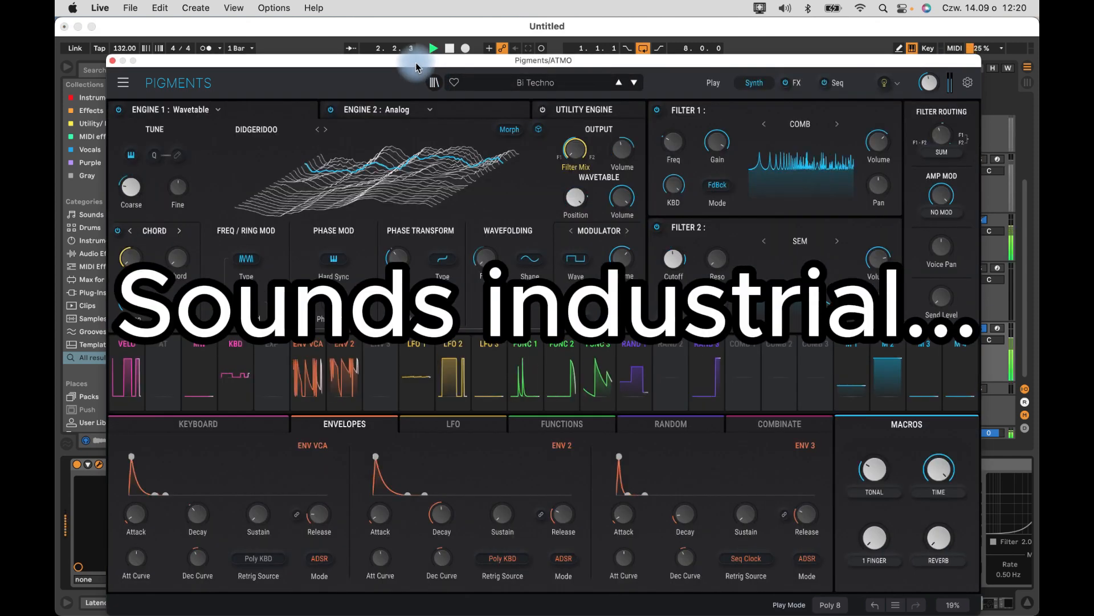
drag(416, 63, 456, 56)
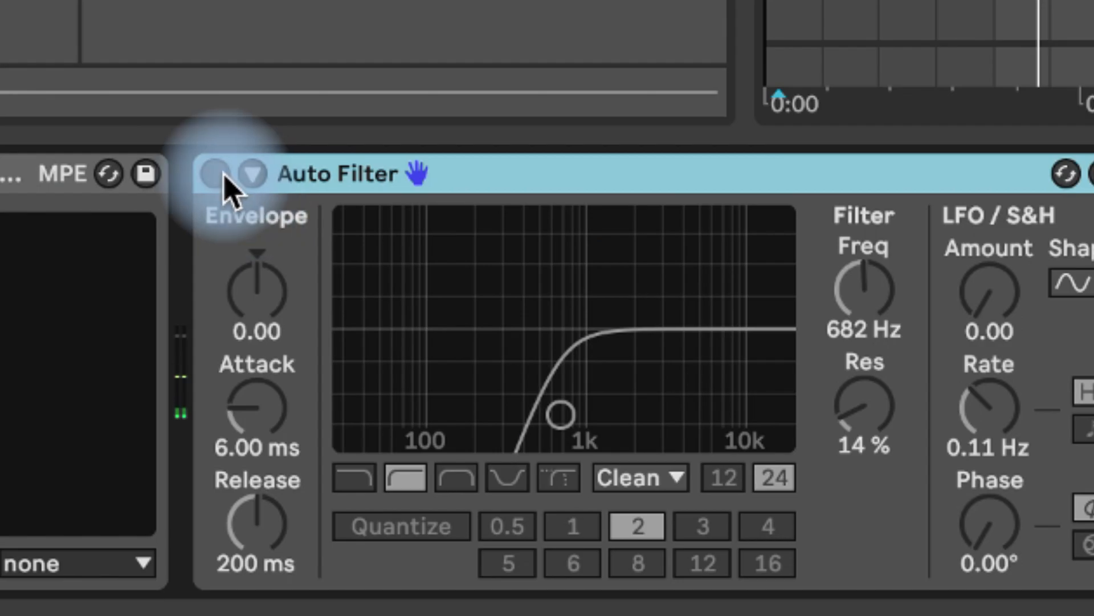
- Enable both Auto Filters that follow Pigments on the ATMO track
click(219, 174)
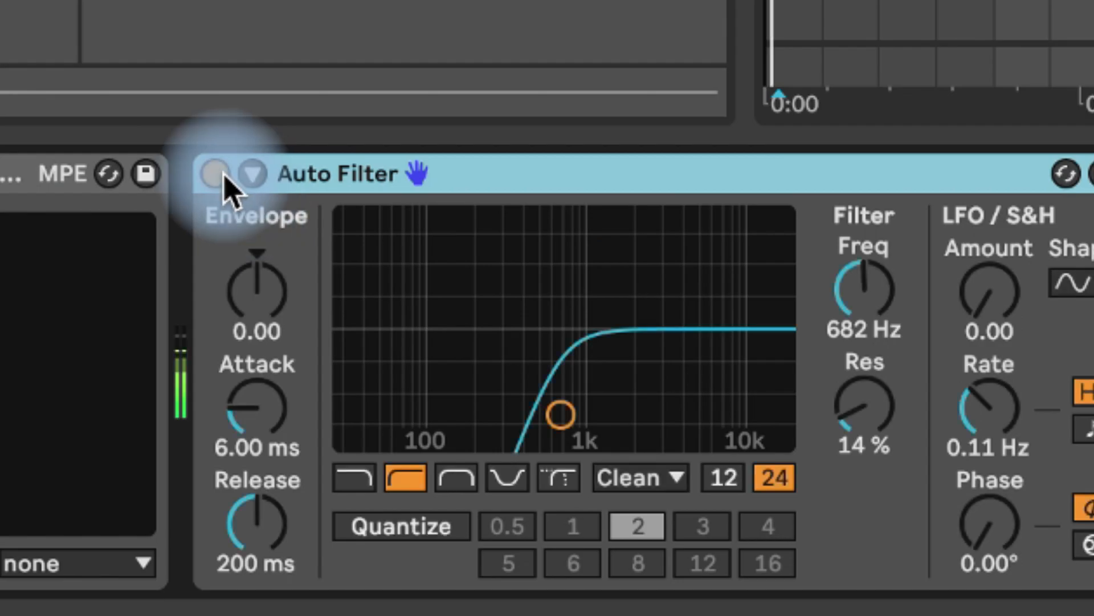
click(188, 190)
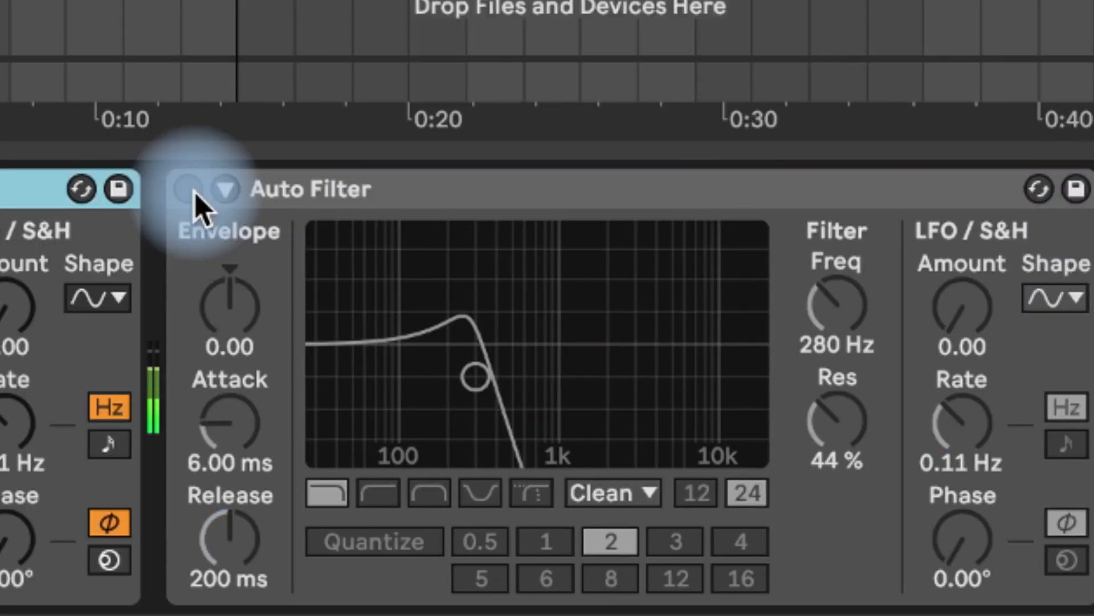
click(188, 190)
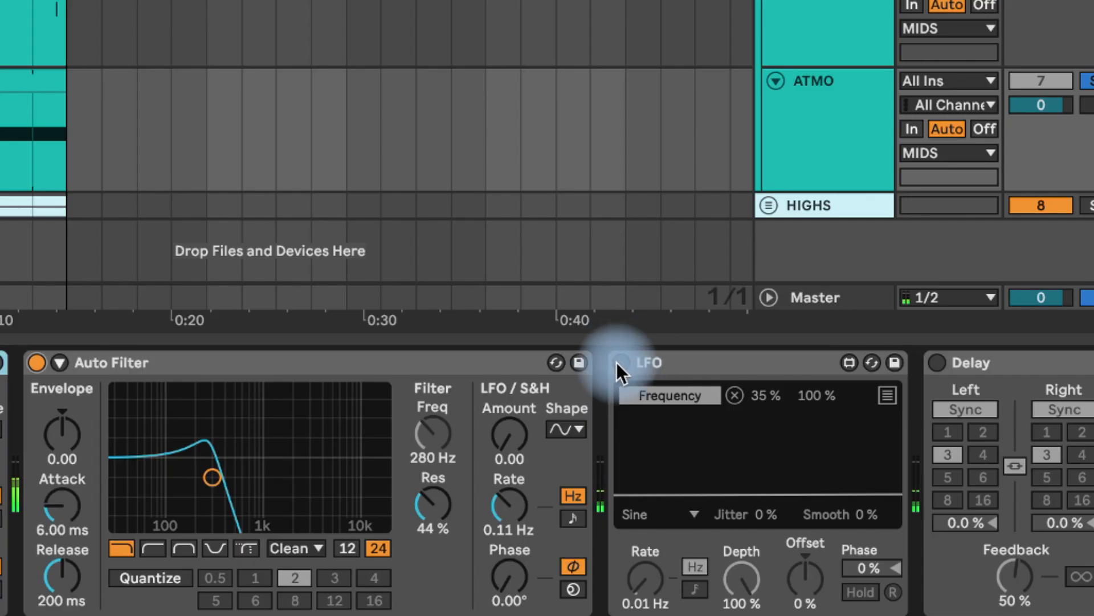
- Enable the LFO on the ATMO track and map it anew to the second Auto Filter's frequency
click(619, 362)
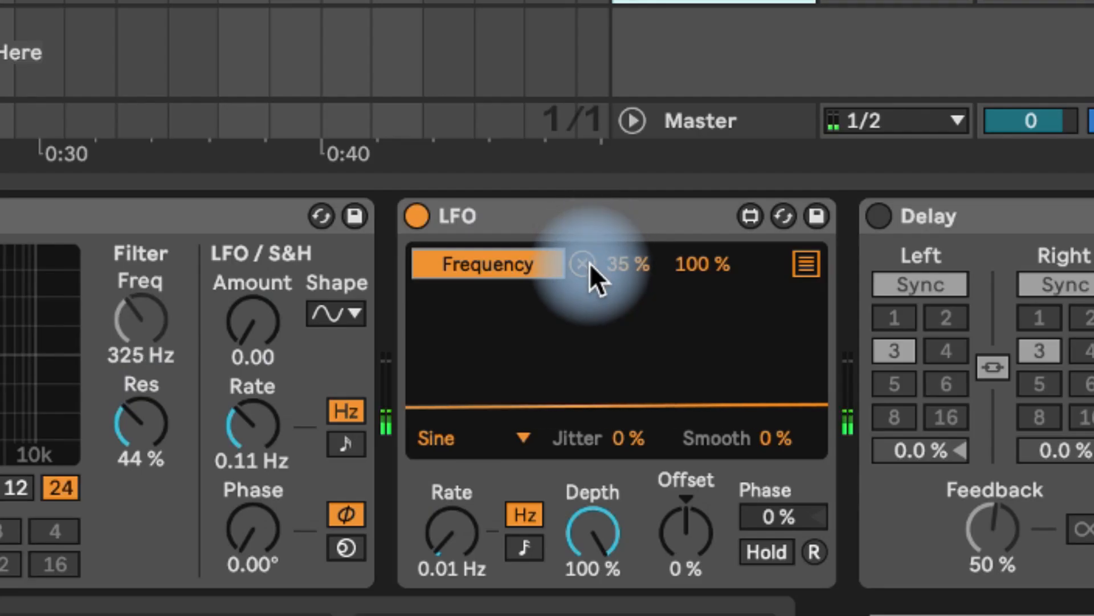
click(590, 262)
click(513, 264)
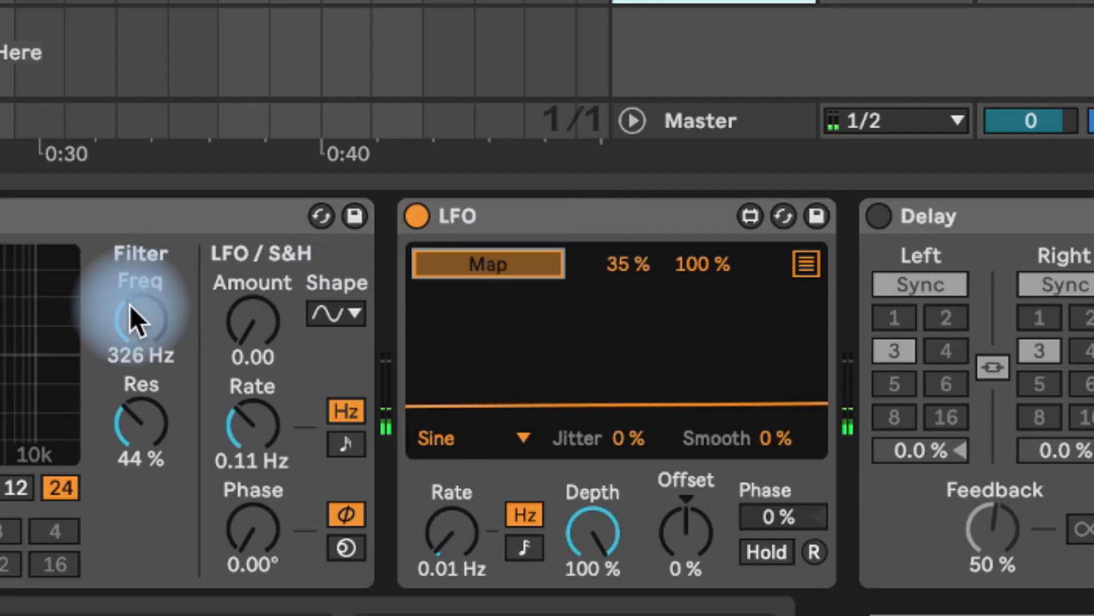
click(129, 305)
click(513, 264)
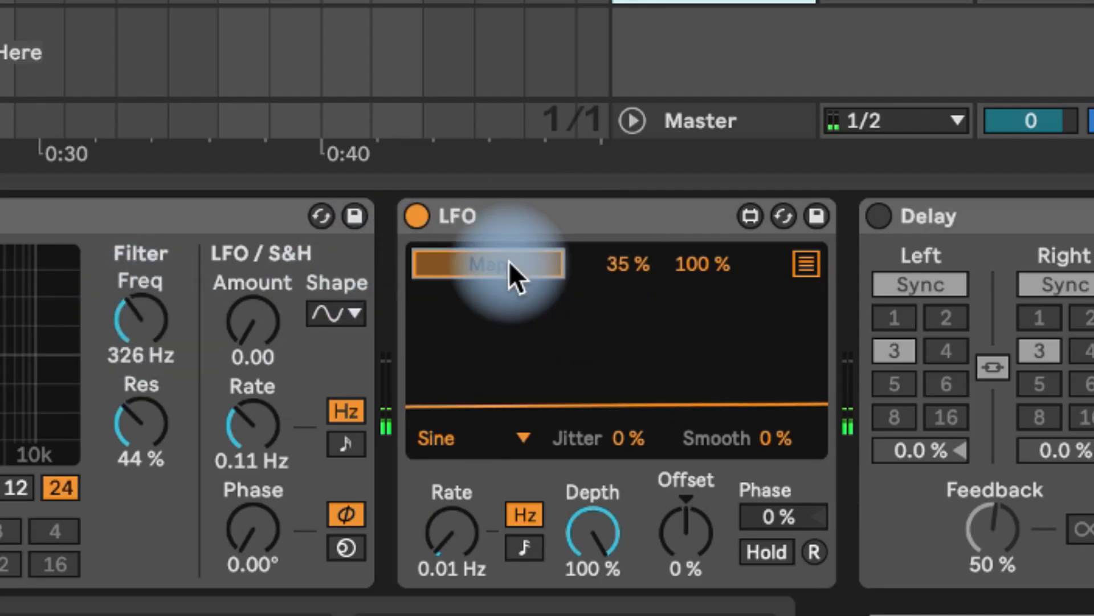
click(137, 322)
- Enable the Delay on the ATMO track and inspect the Kickstart 2 plugin that follows it
scroll(532, 226, right, 5)
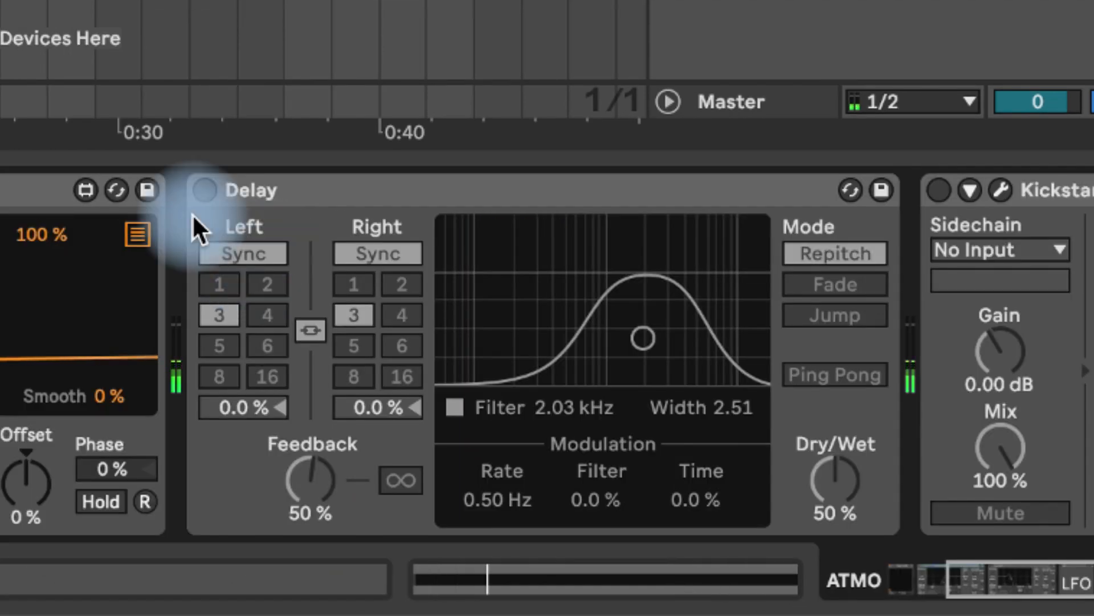
click(204, 191)
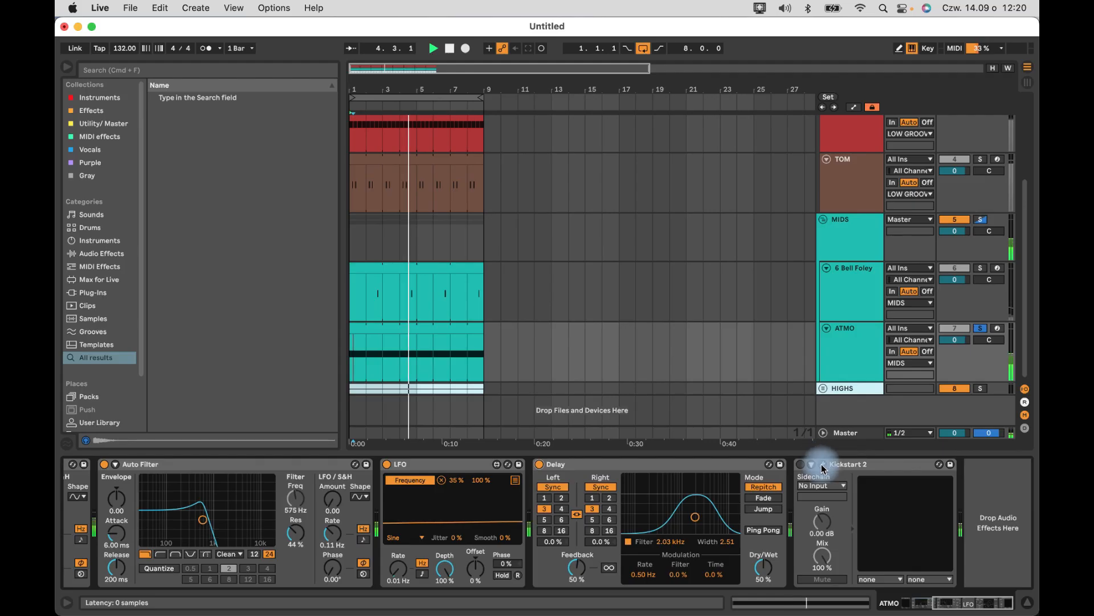
click(823, 465)
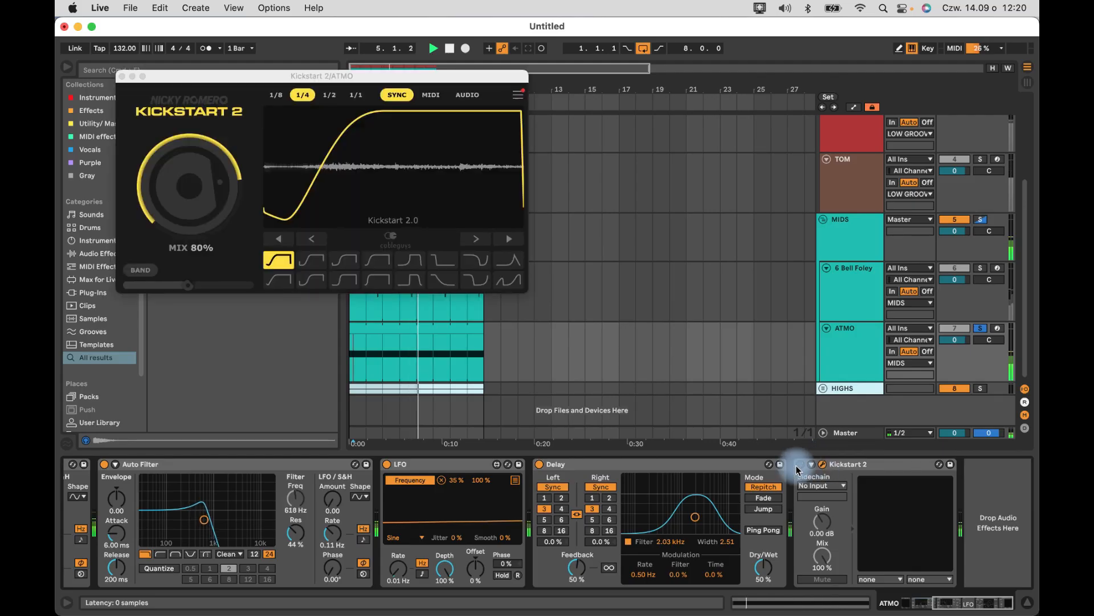
click(823, 465)
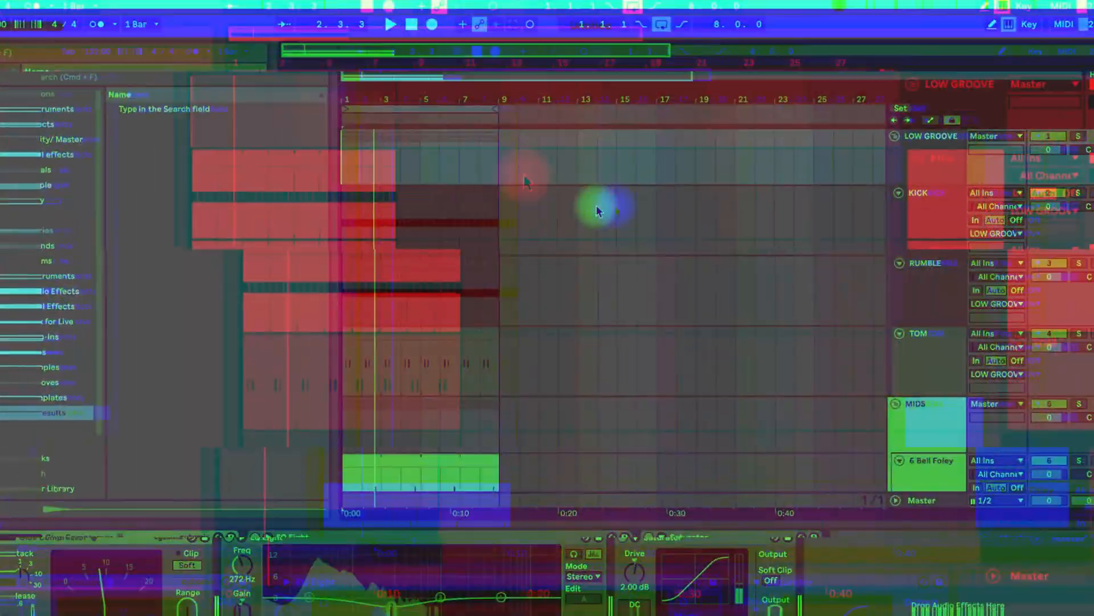
- Solo the Hat track with its HIGHS group activated and open the Hat's MIDI clip during playback
scroll(599, 207, down, 5)
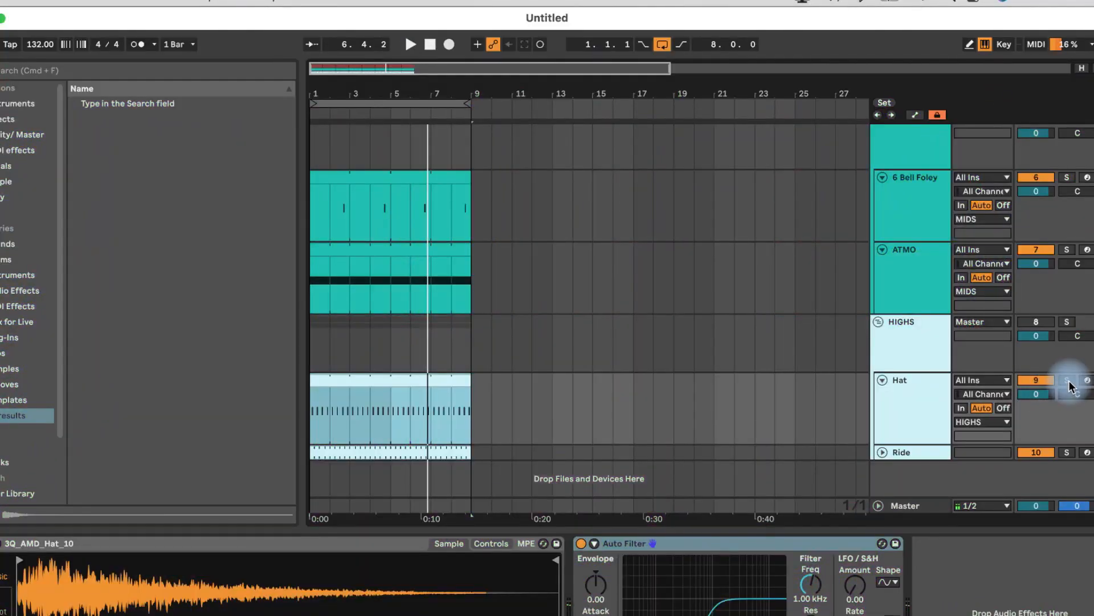
click(1067, 381)
key(space)
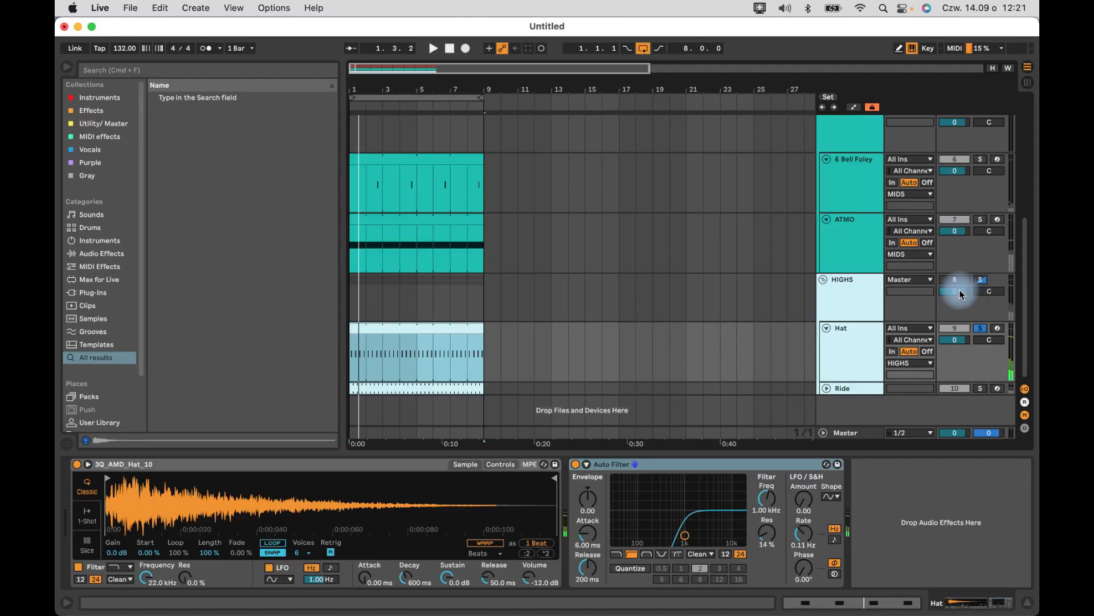
click(957, 280)
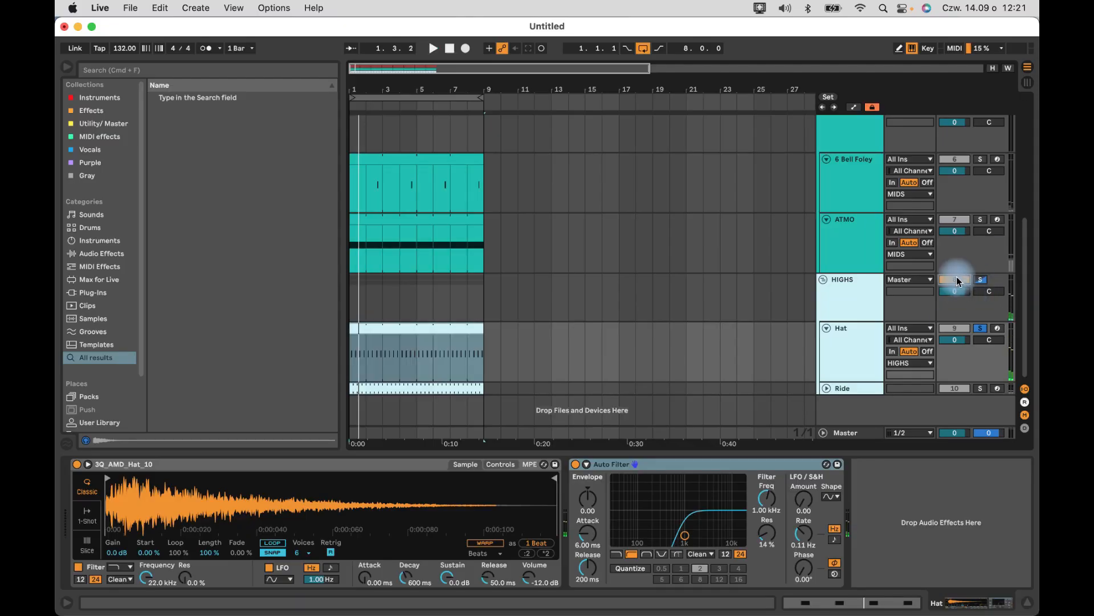
double_click(448, 333)
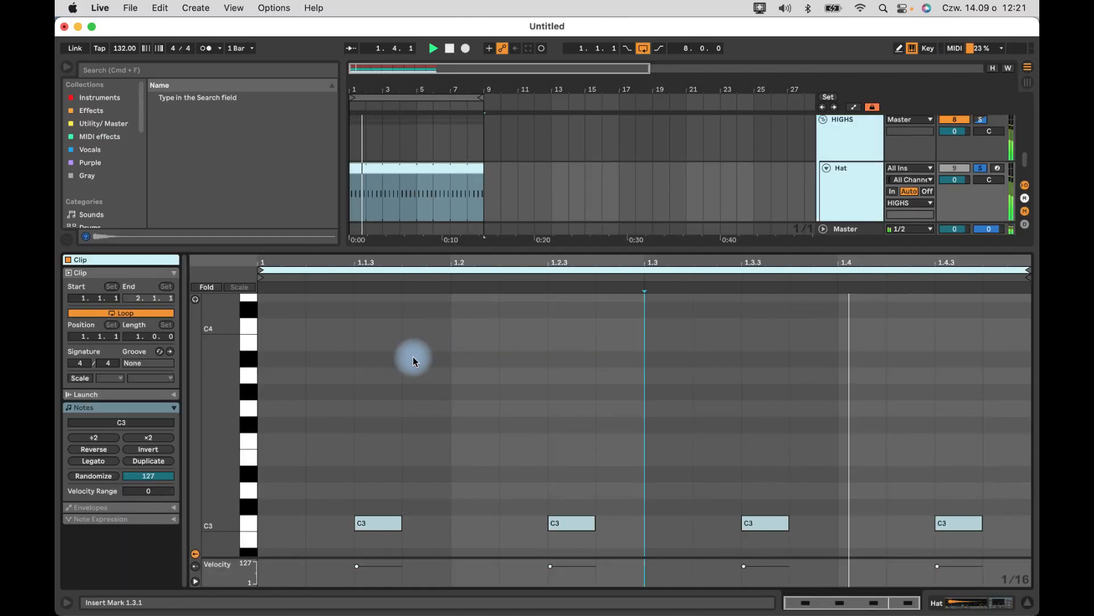
- Solo the Ride track and, with the loop playing, examine the velocities of the two C3 notes in its MIDI clip
scroll(395, 426, down, 2)
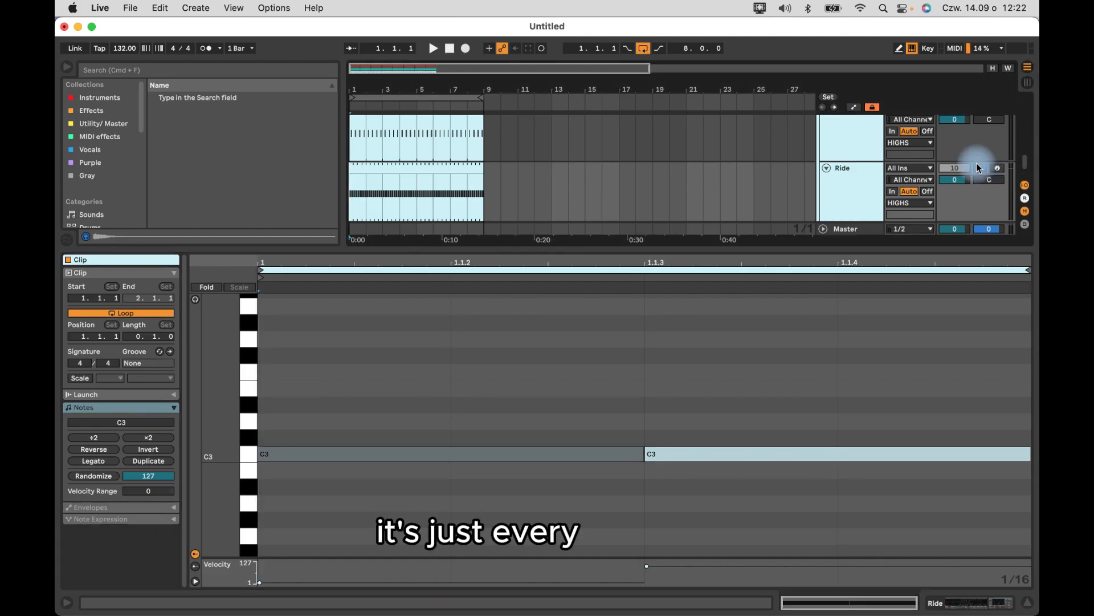
key(space)
drag(589, 394, 542, 521)
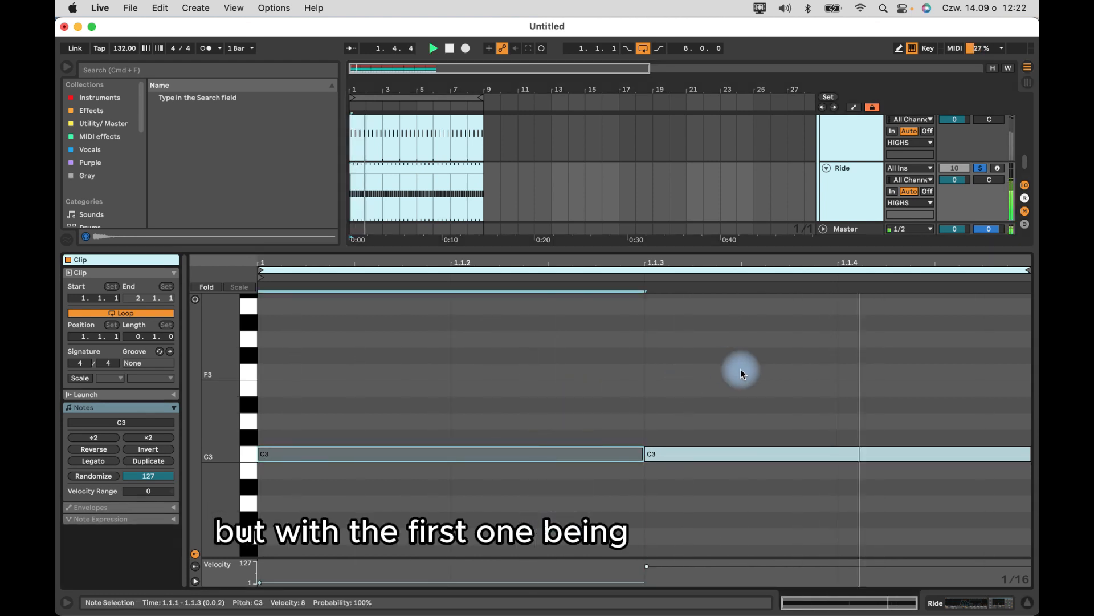
drag(750, 378, 560, 498)
click(585, 365)
- Set the velocity amount of the filter frequency in the Ride 909 sampler to 28%
key(shift+Tab)
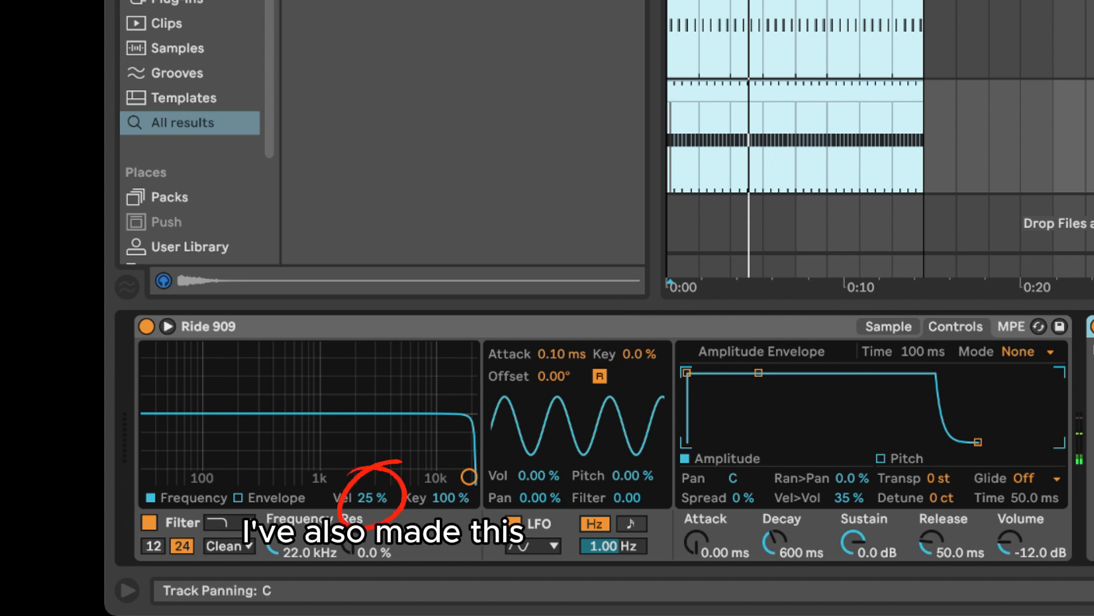
drag(369, 494, 376, 495)
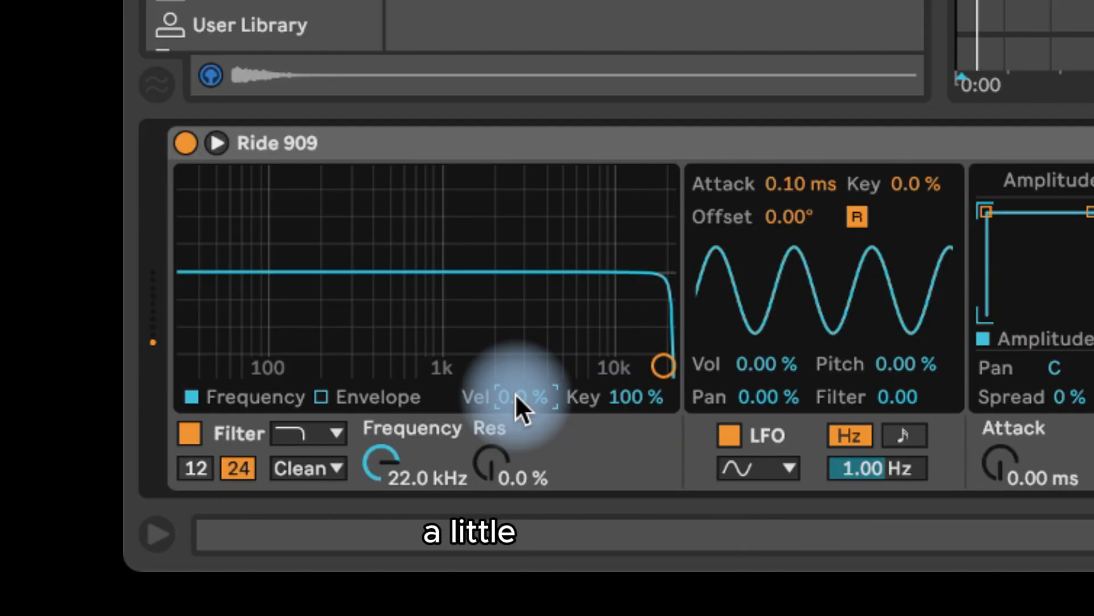
drag(524, 394, 524, 393)
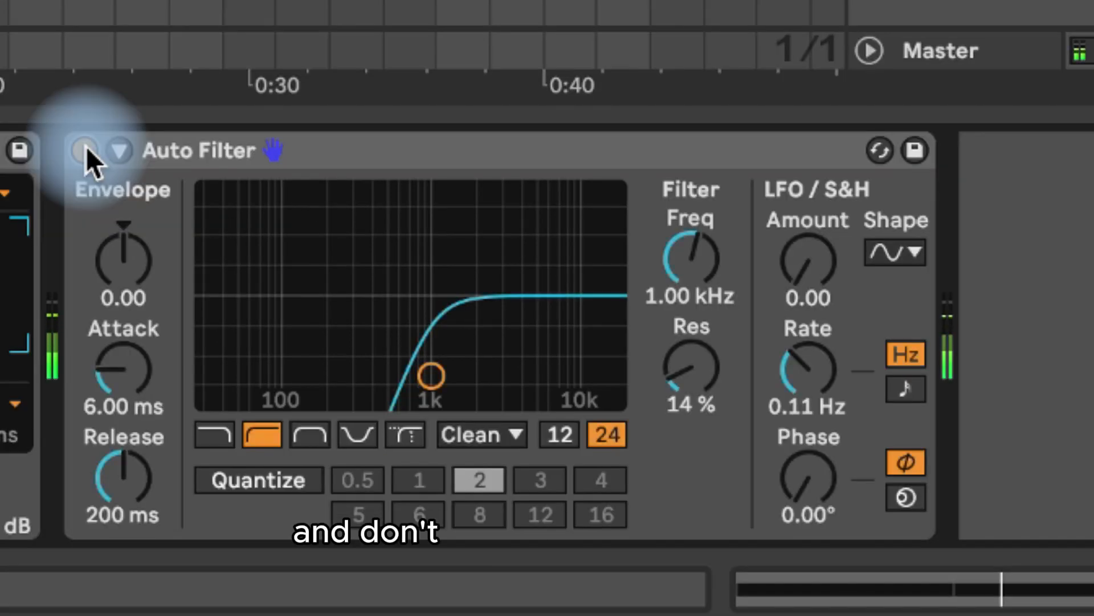
- Compare the Ride with and without its 1.00 kHz high-pass Auto Filter and listen to the full loop unsoloed
click(86, 149)
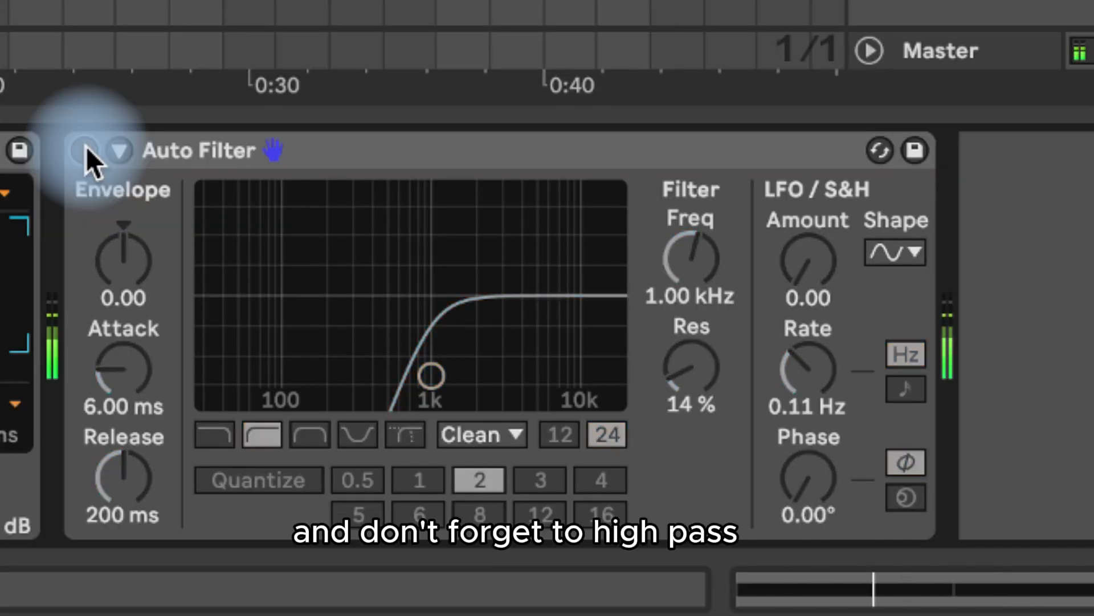
click(87, 149)
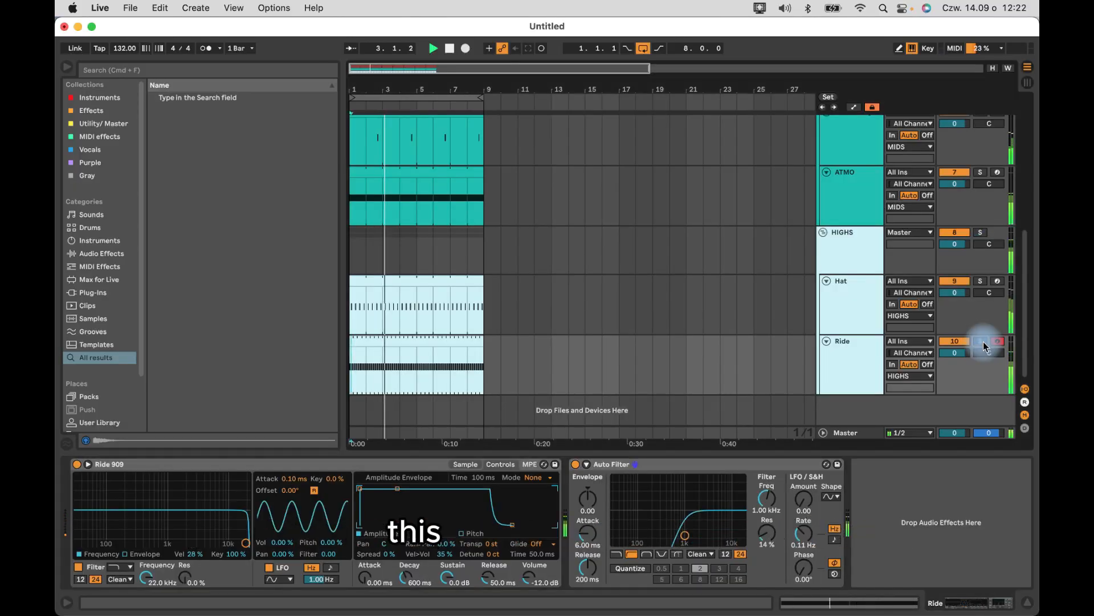
scroll(899, 322, up, 5)
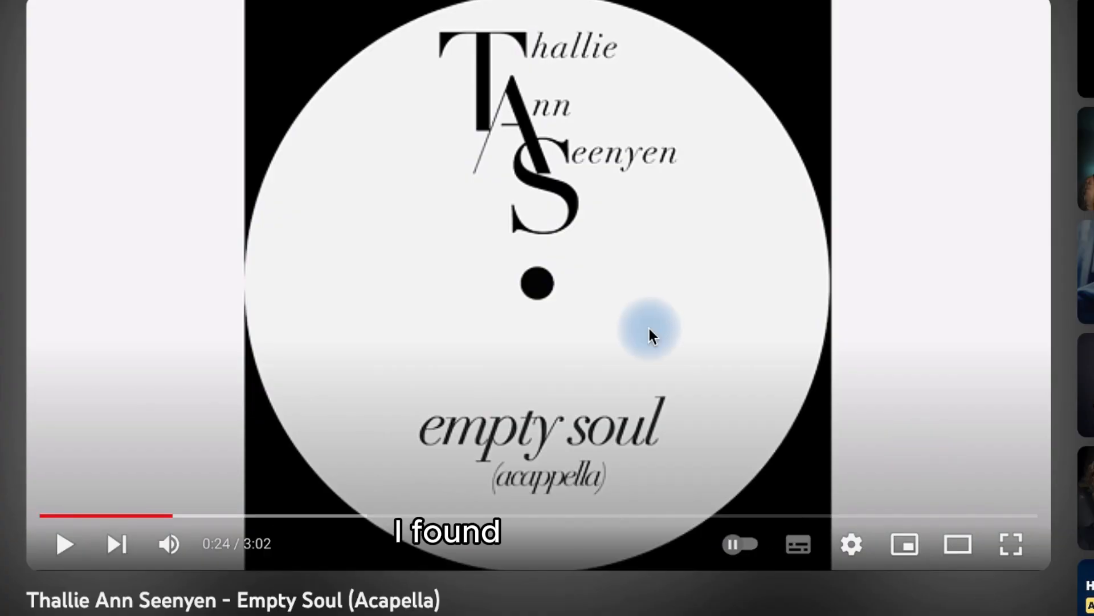
- Switch to YouTube in the browser and play the Empty Soul (Acapella) video
click(650, 329)
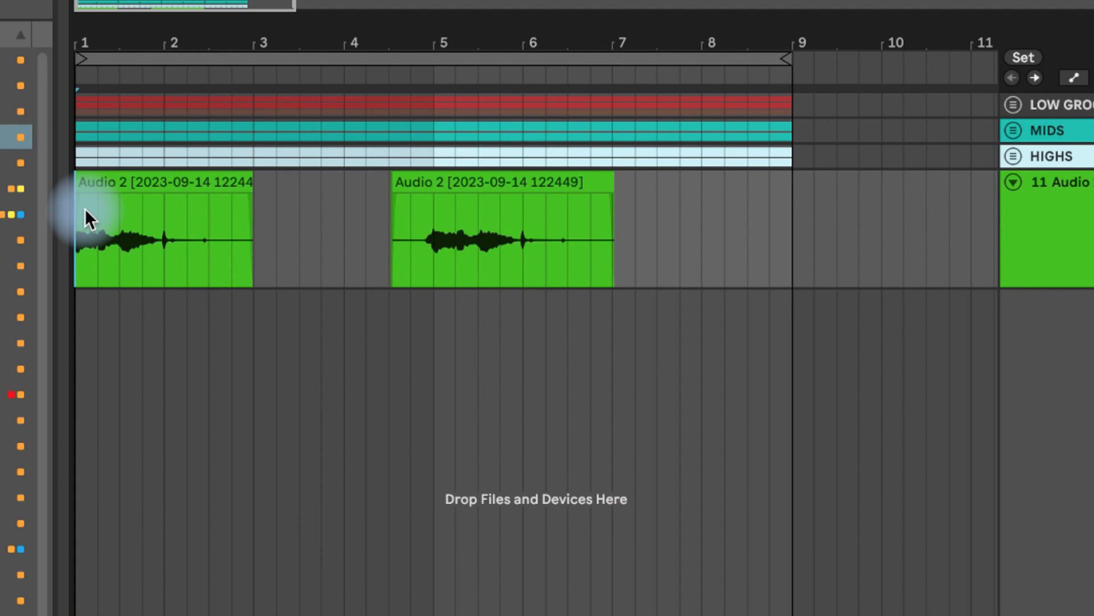
- Play the recorded vocal clips on the audio track from bar 1 and enable the ping-pong Delay on that track
click(84, 209)
key(space)
click(465, 241)
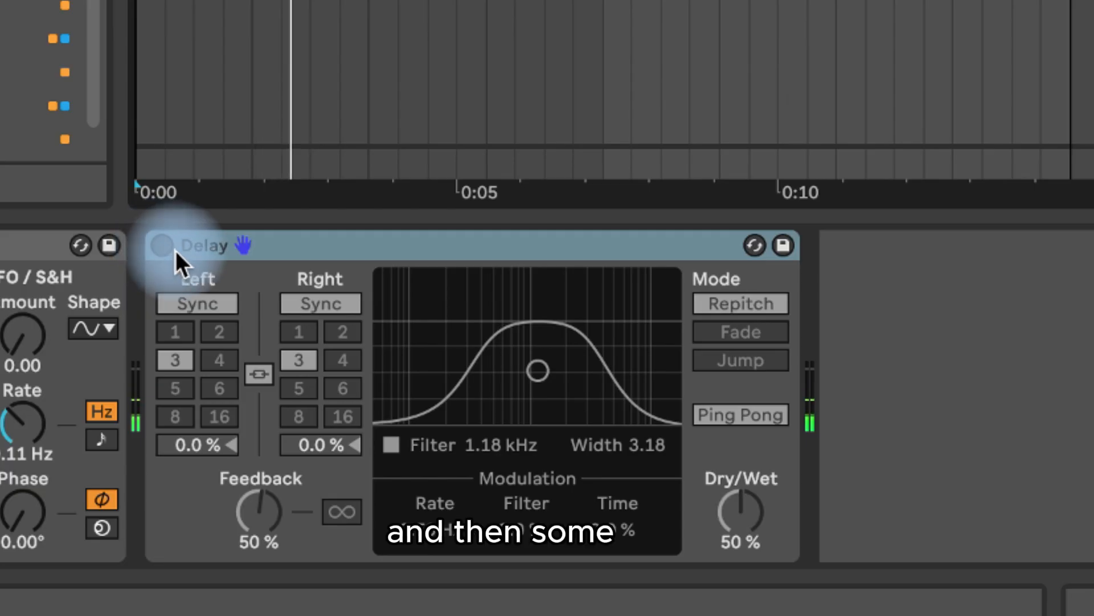
click(166, 247)
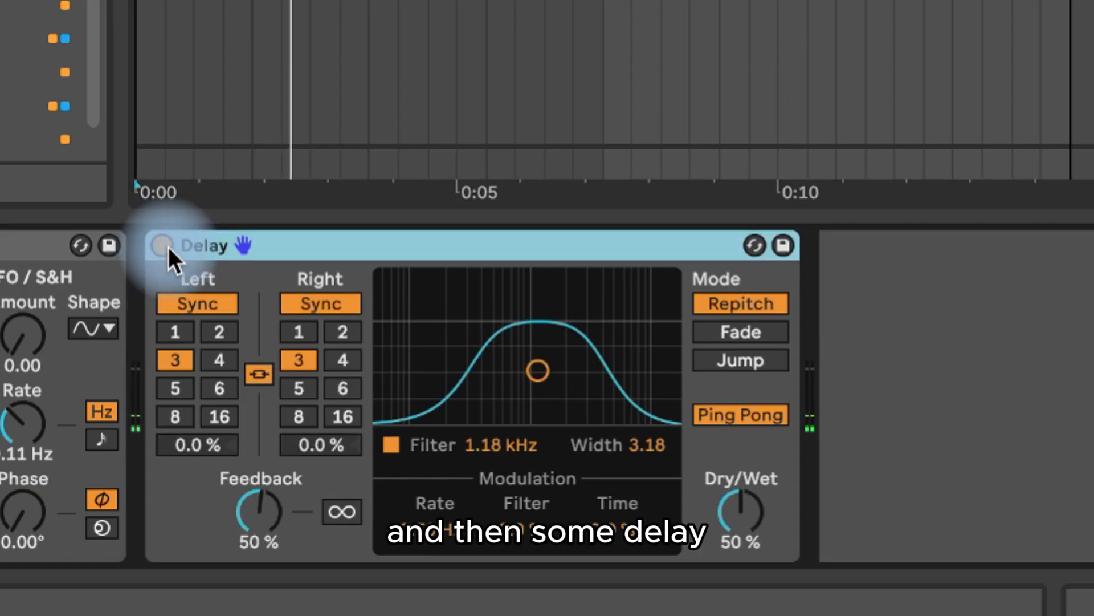